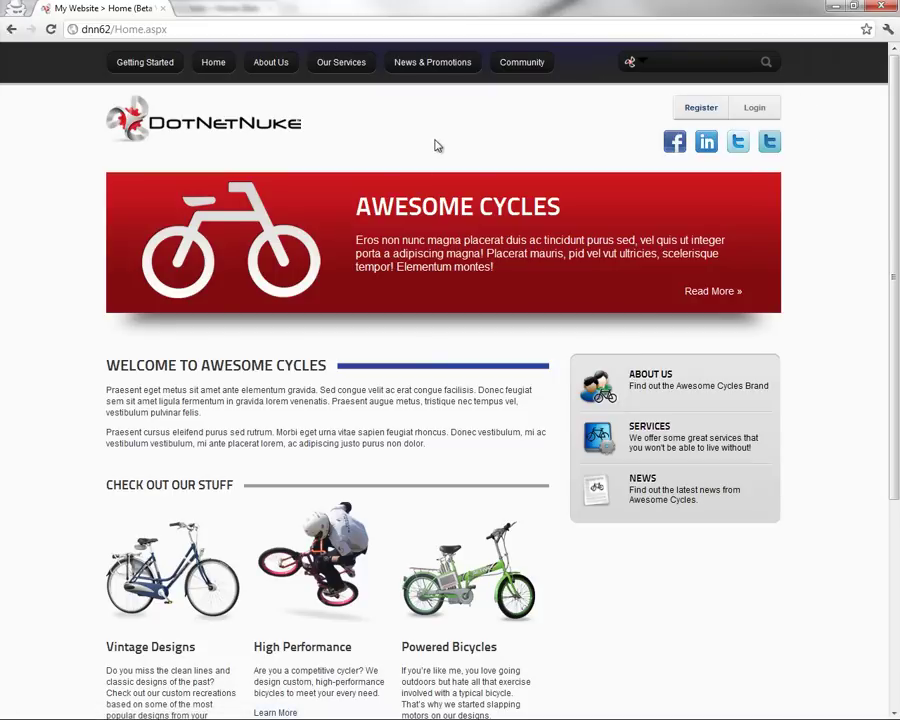
View the Customers group's activity page from the community page, and return to the list of social groups
click(524, 65)
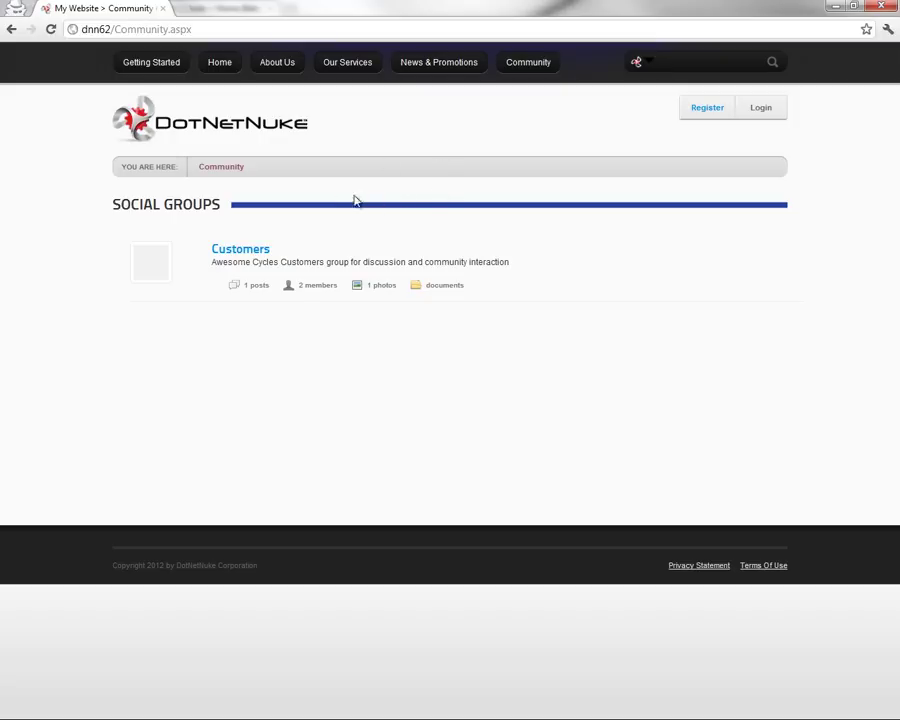
click(249, 251)
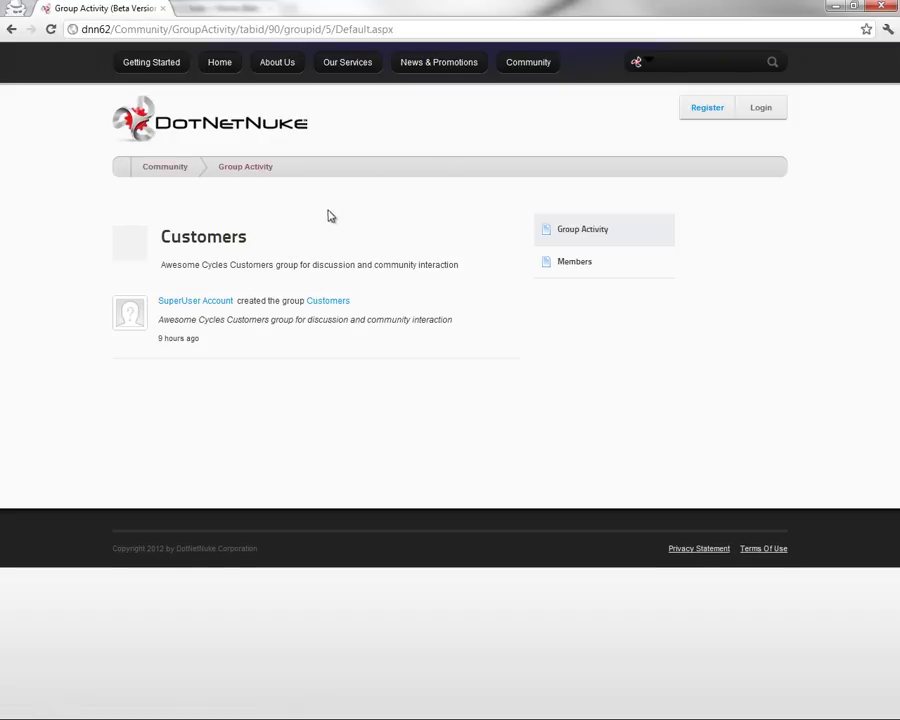
click(526, 70)
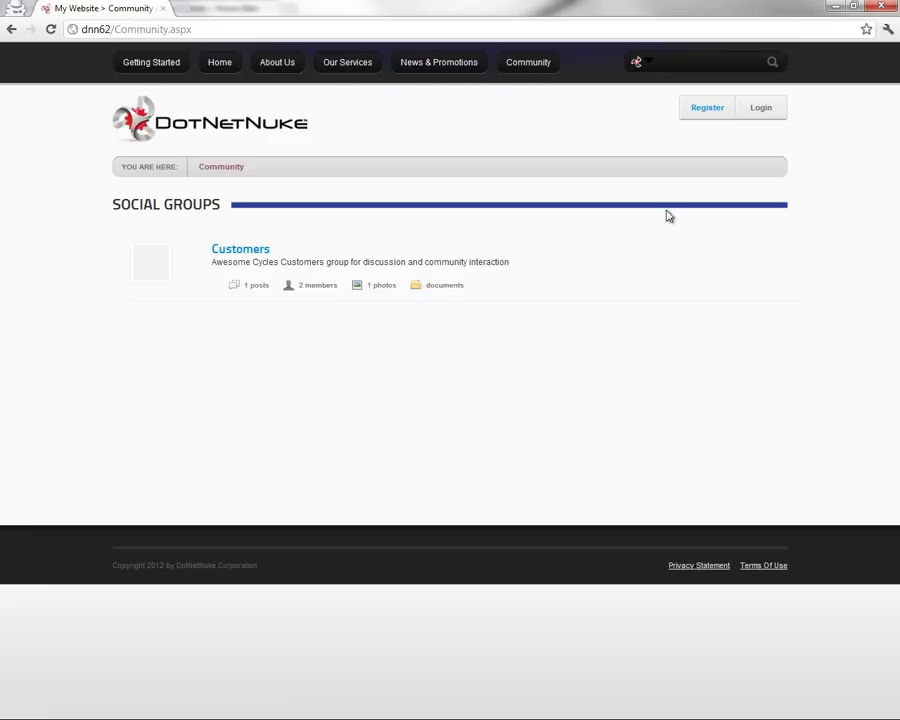
Log in to the site with the member's username and account password
click(762, 108)
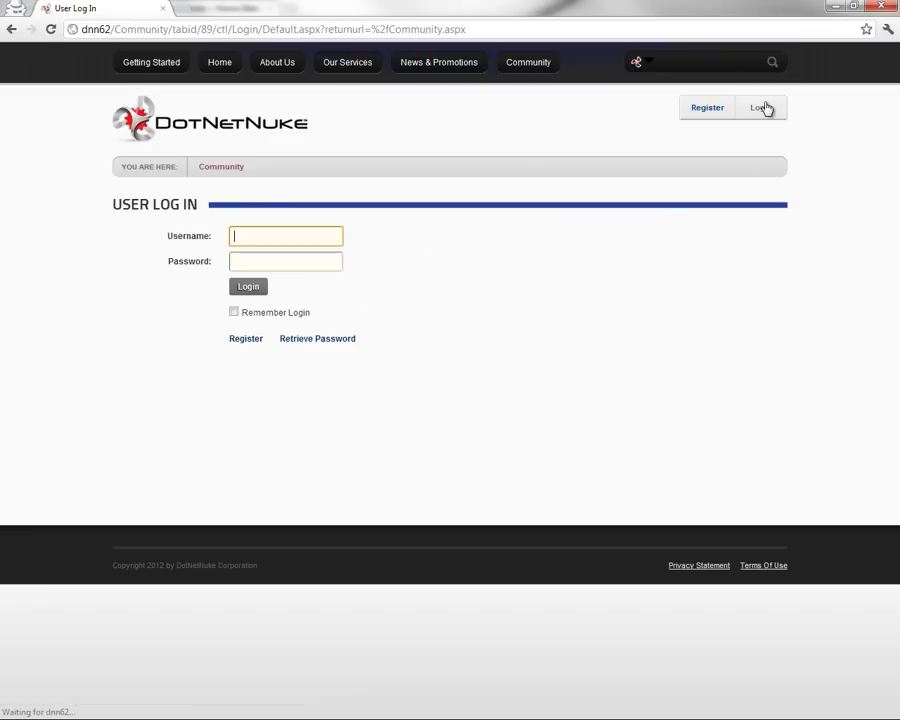
text(Mav)
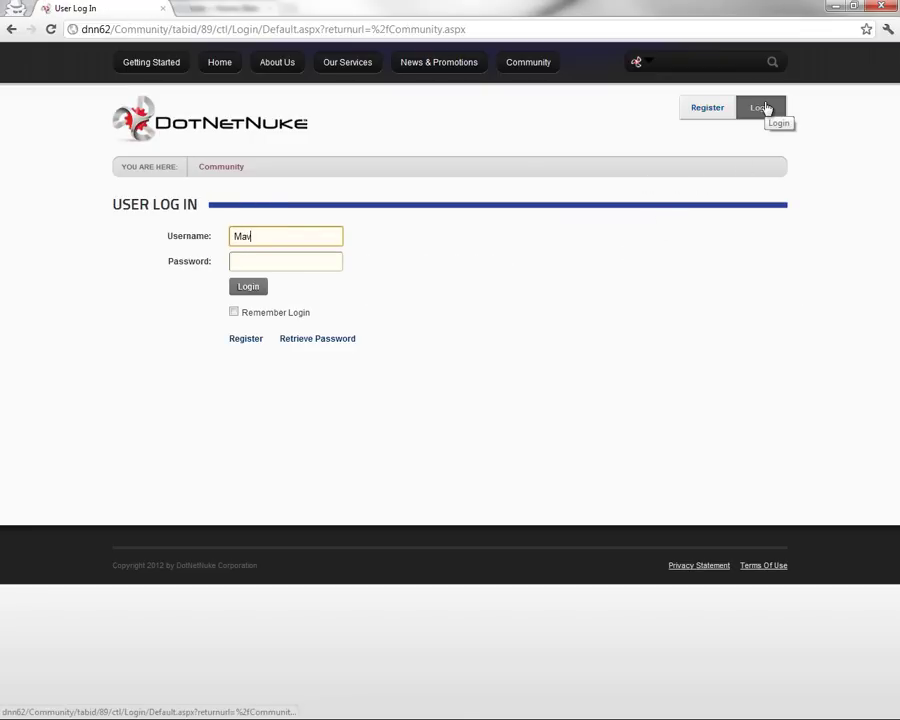
text(erick)
key(Tab)
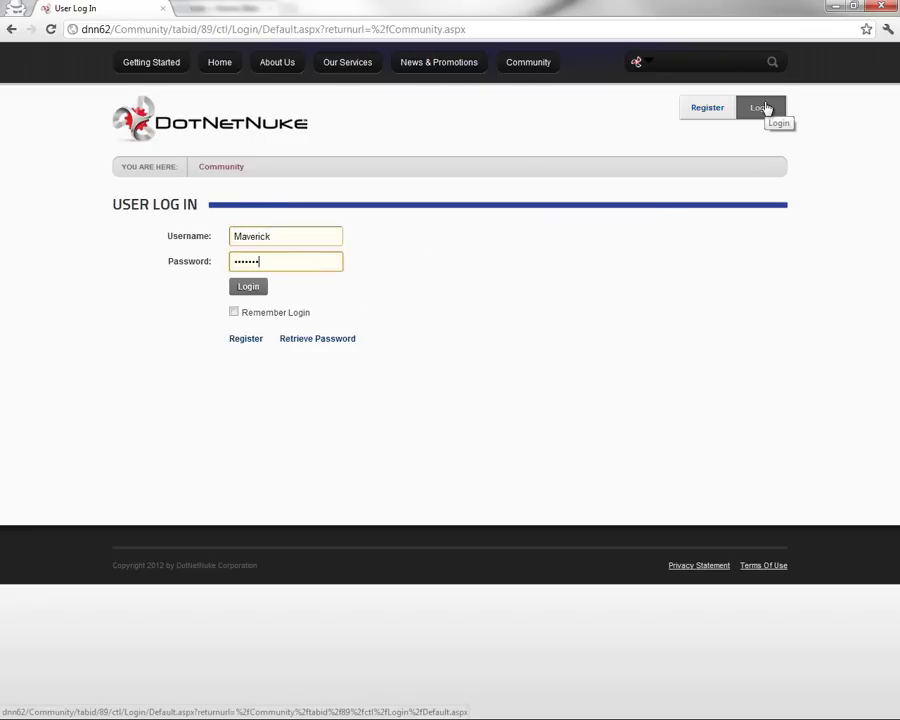
click(252, 285)
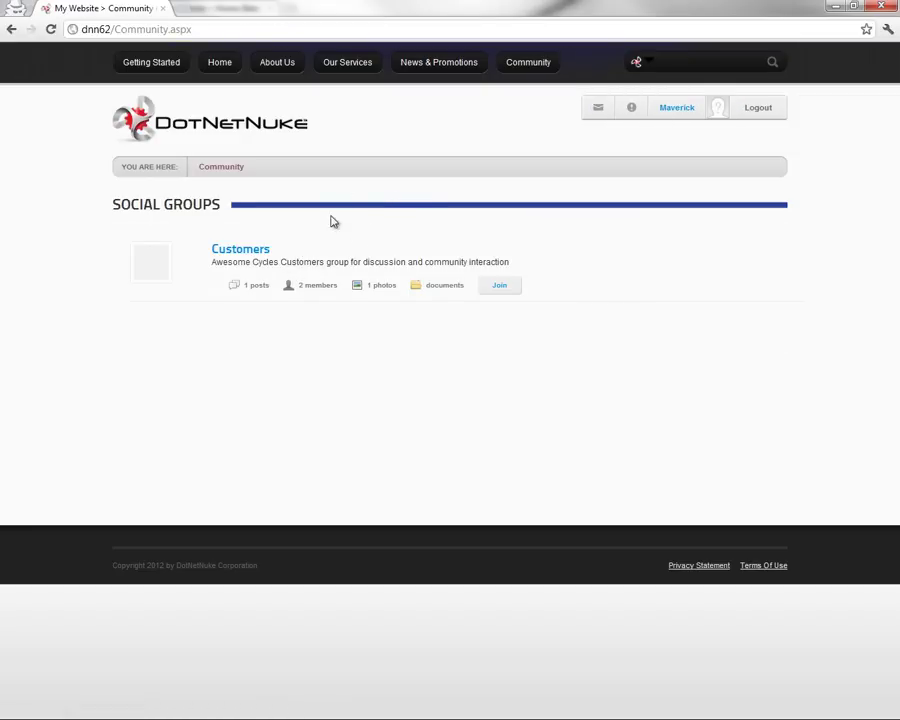
Join the Customers group and share the post "I am looking for my good buddy Goose, has anyone seen him?"
click(500, 287)
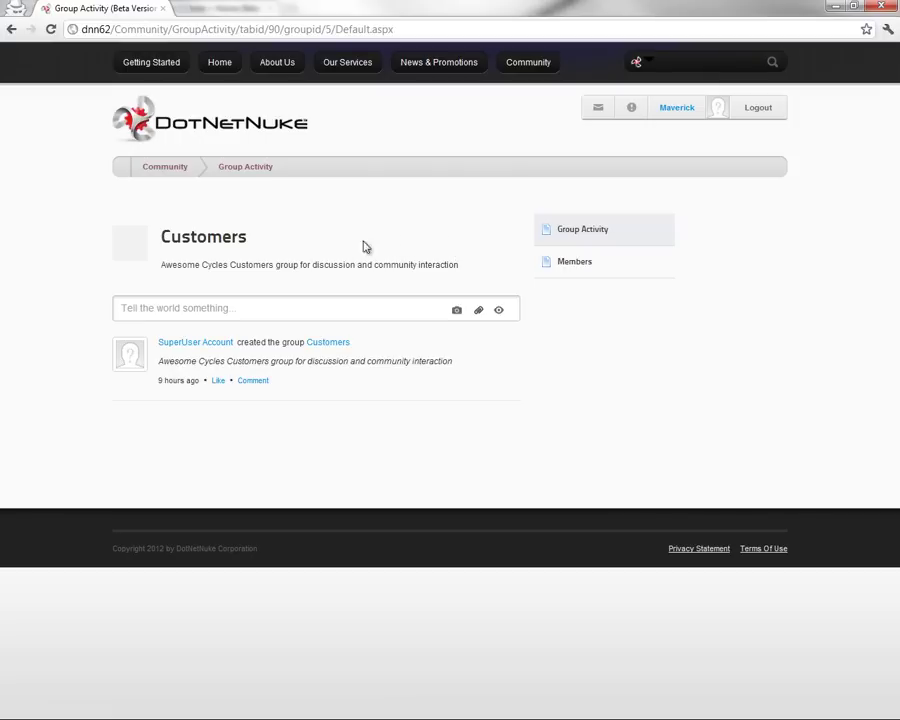
click(238, 312)
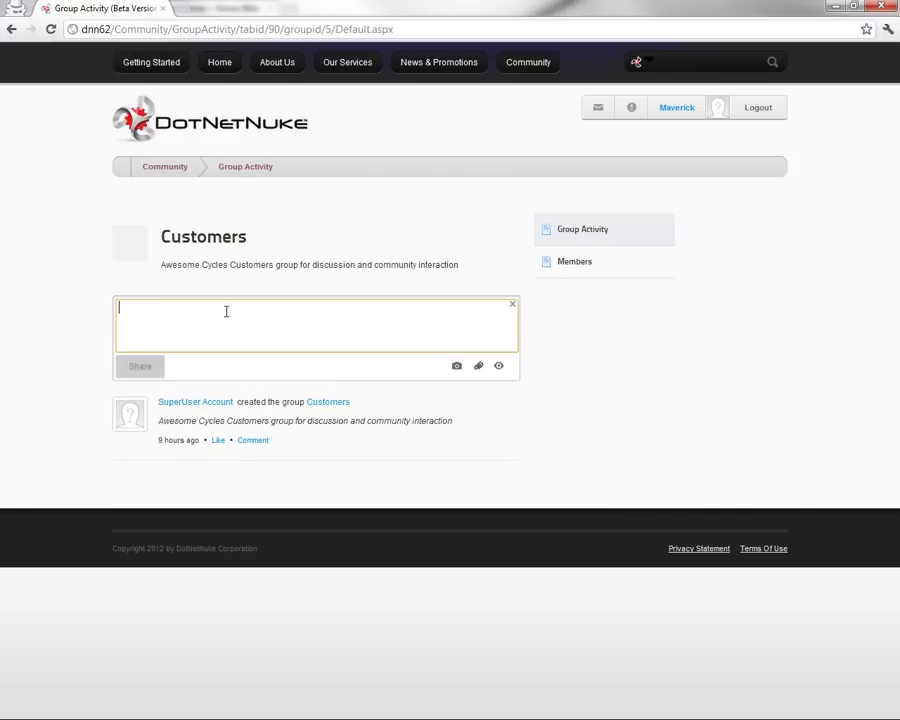
text(I am looking for my good buddy Goose, has anyone seen him?)
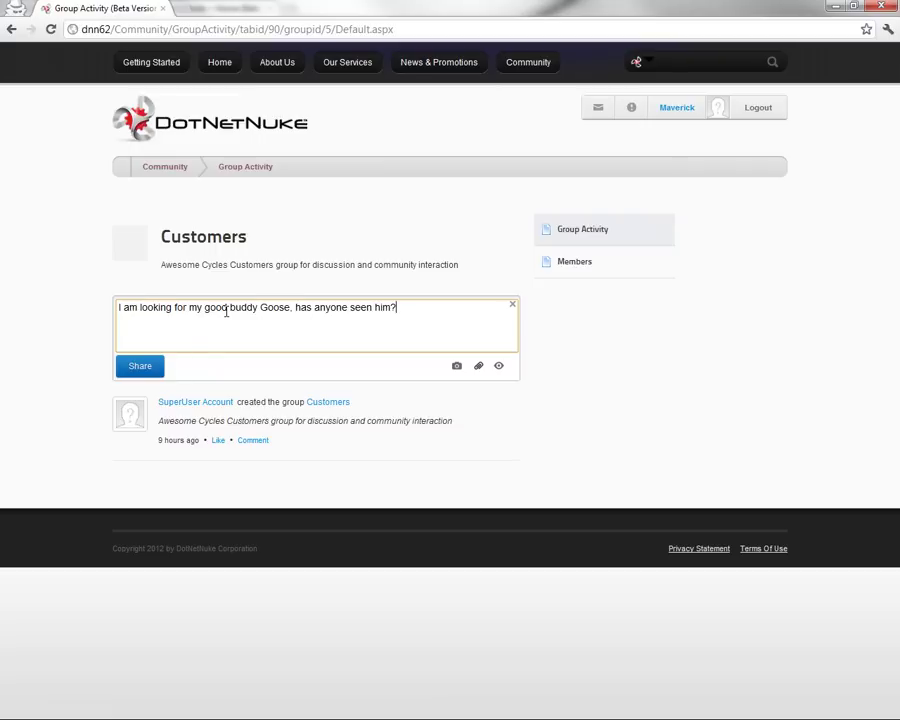
click(146, 365)
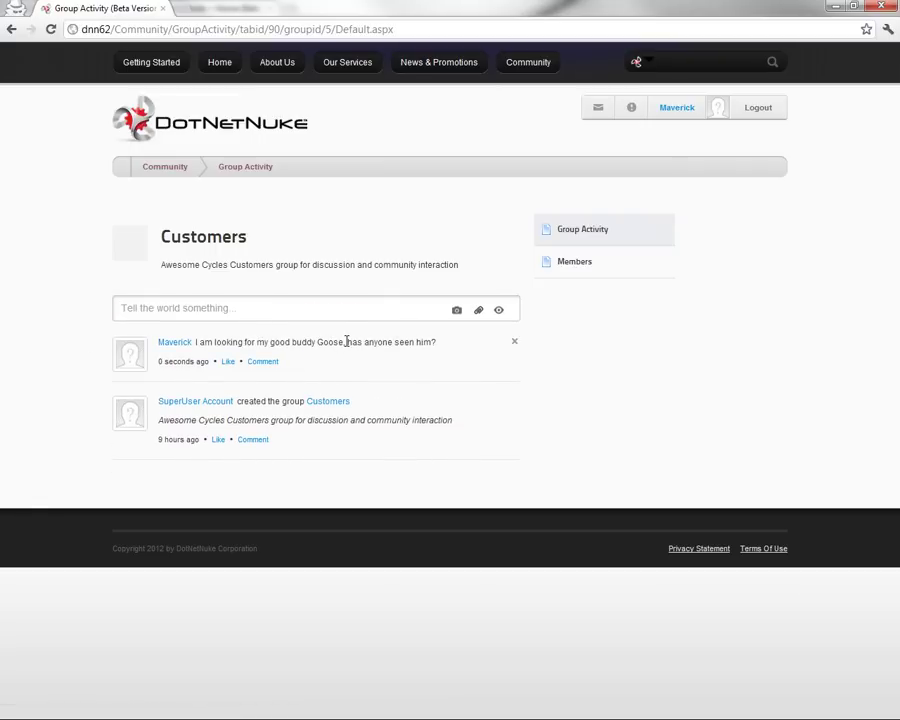
click(272, 310)
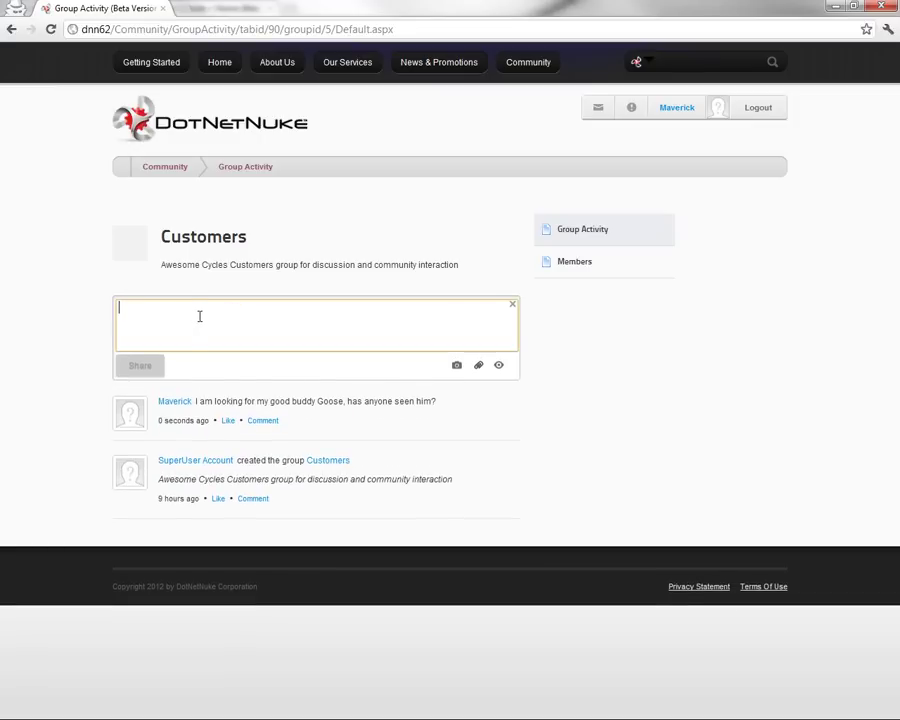
text(This is a private message)
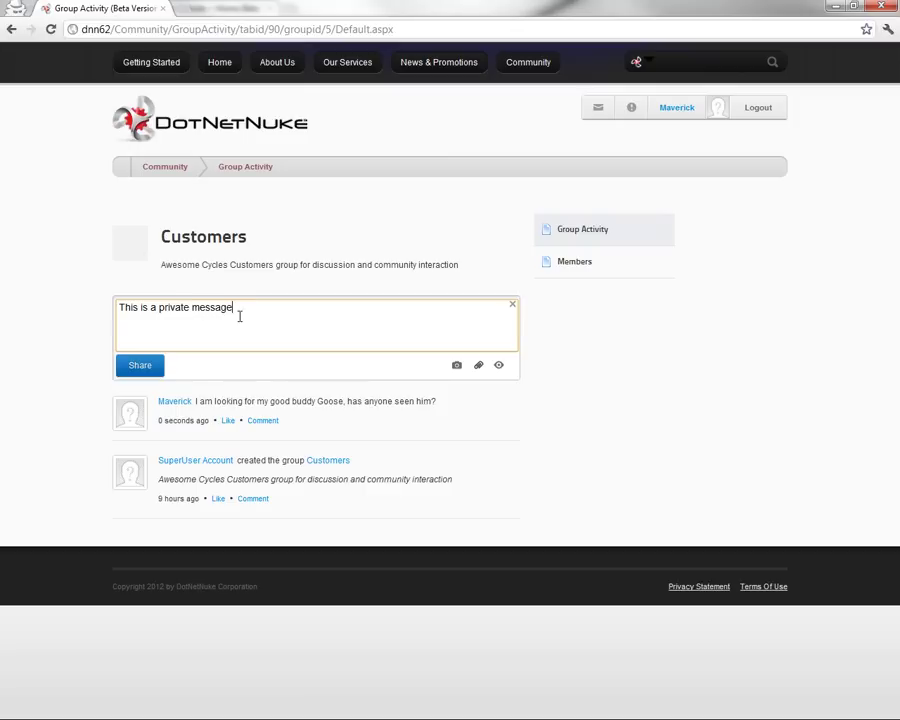
click(500, 367)
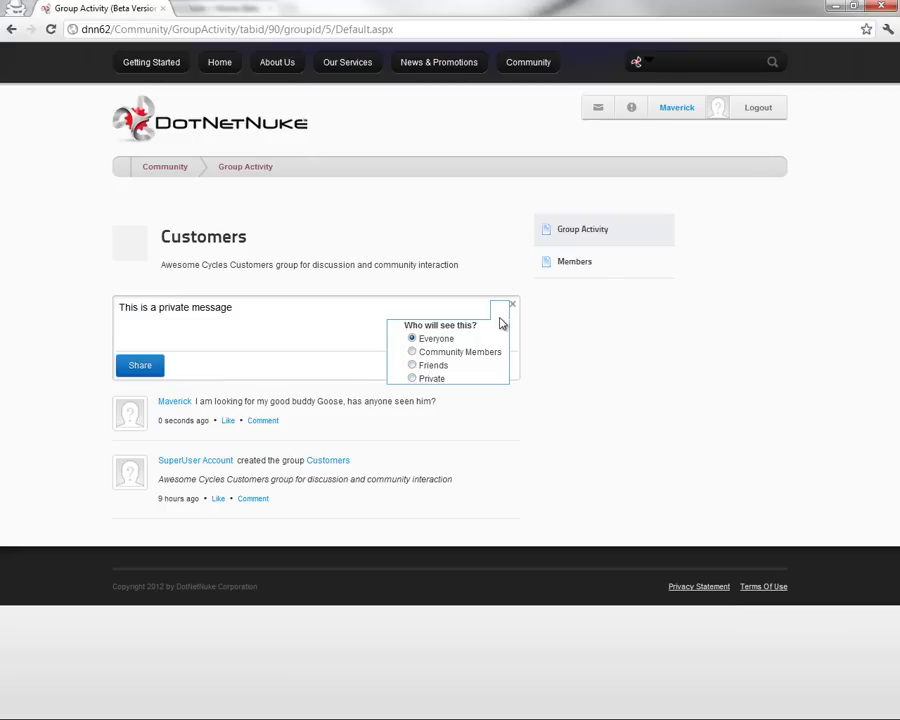
click(271, 325)
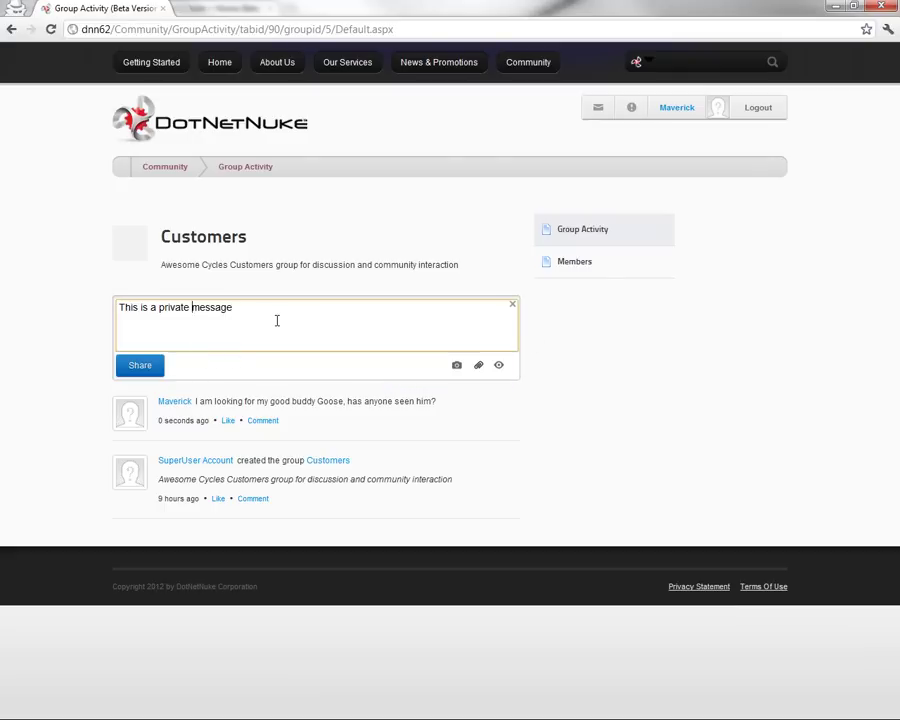
drag(277, 320, 45, 299)
key(BackSpace)
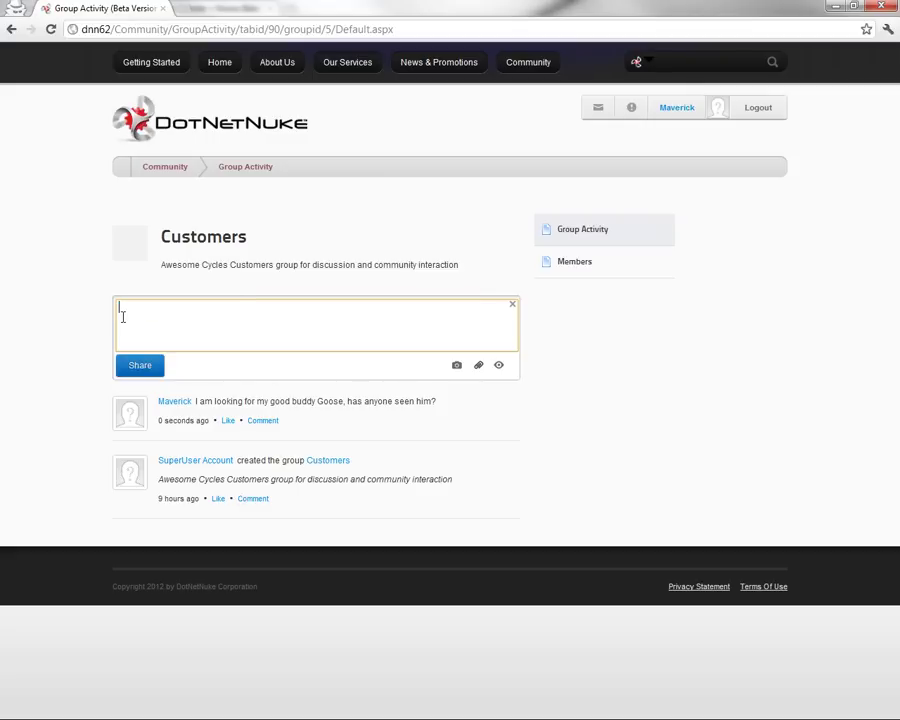
Share "This is a bicycle I purchased from Awesome Cycles, I love it" in the group, with bike-1.jpg uploaded from the computer
text(This is a bicycle I purchased from Awesome Cycles, I love it)
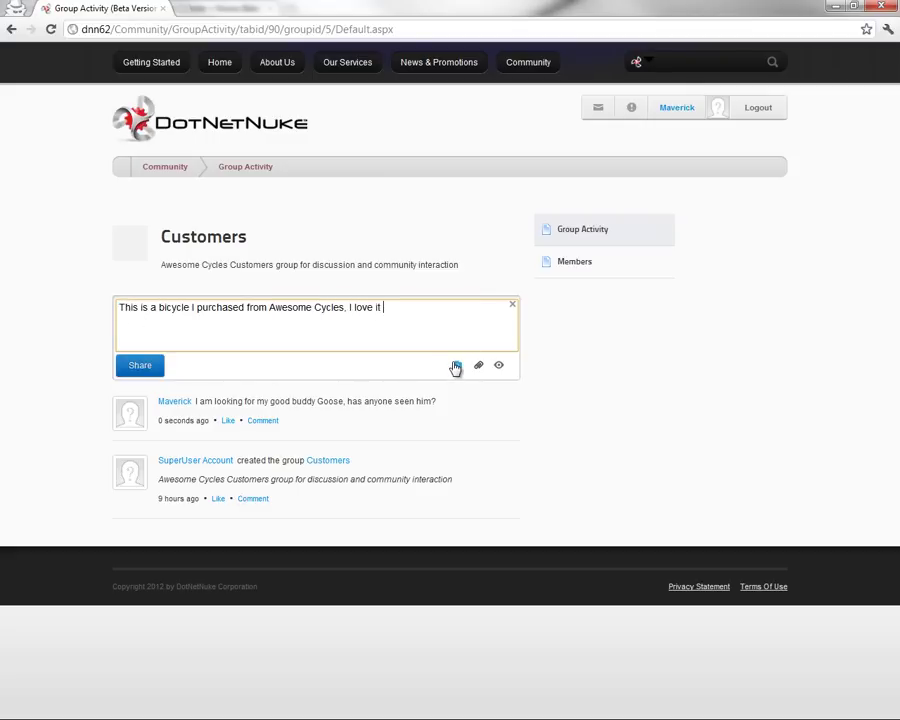
click(456, 366)
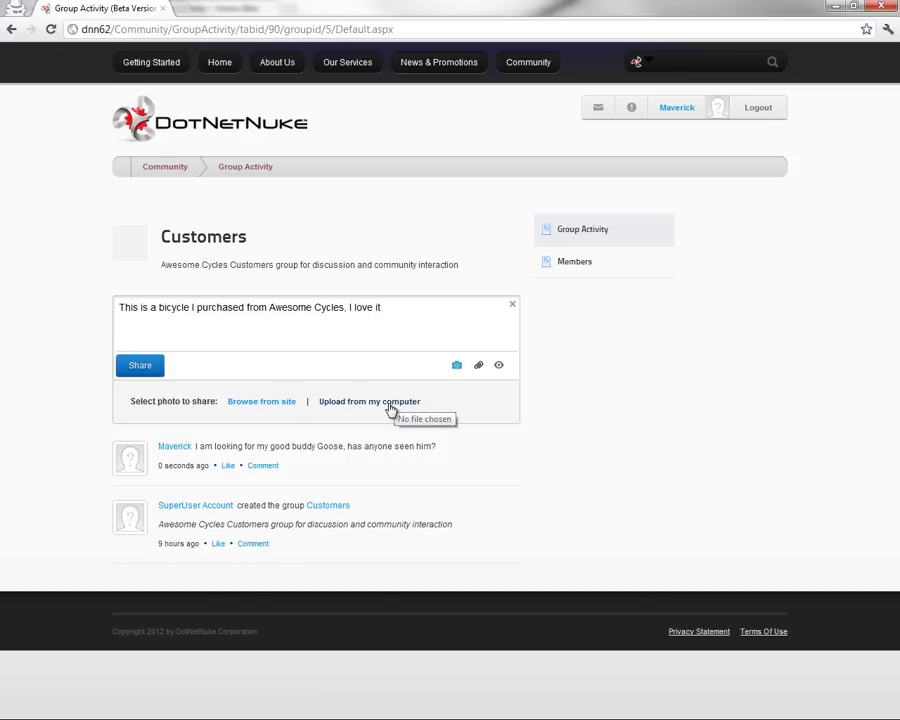
click(386, 406)
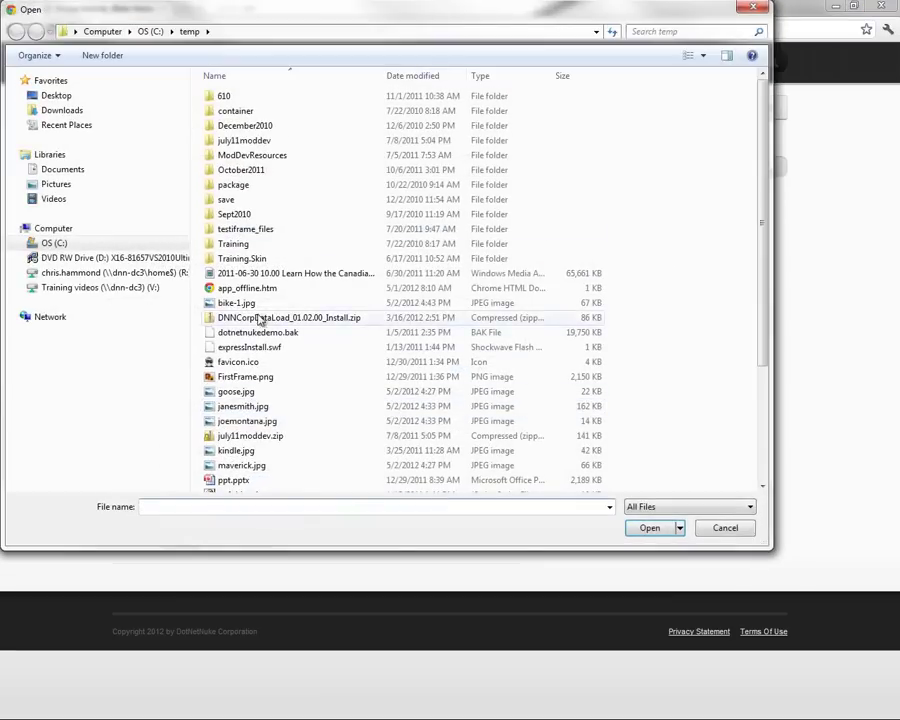
double_click(257, 354)
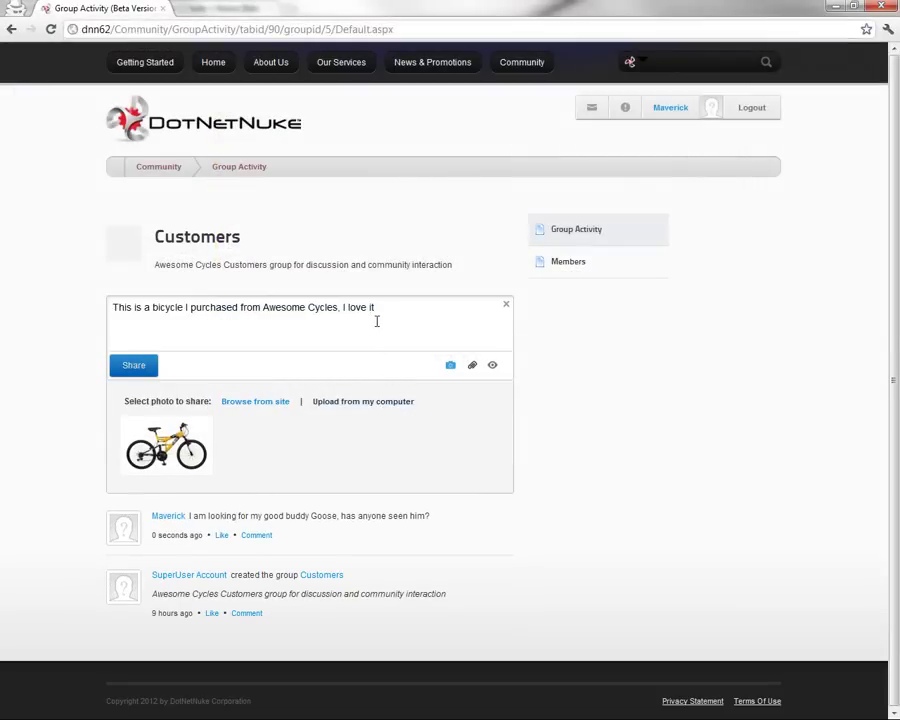
click(134, 366)
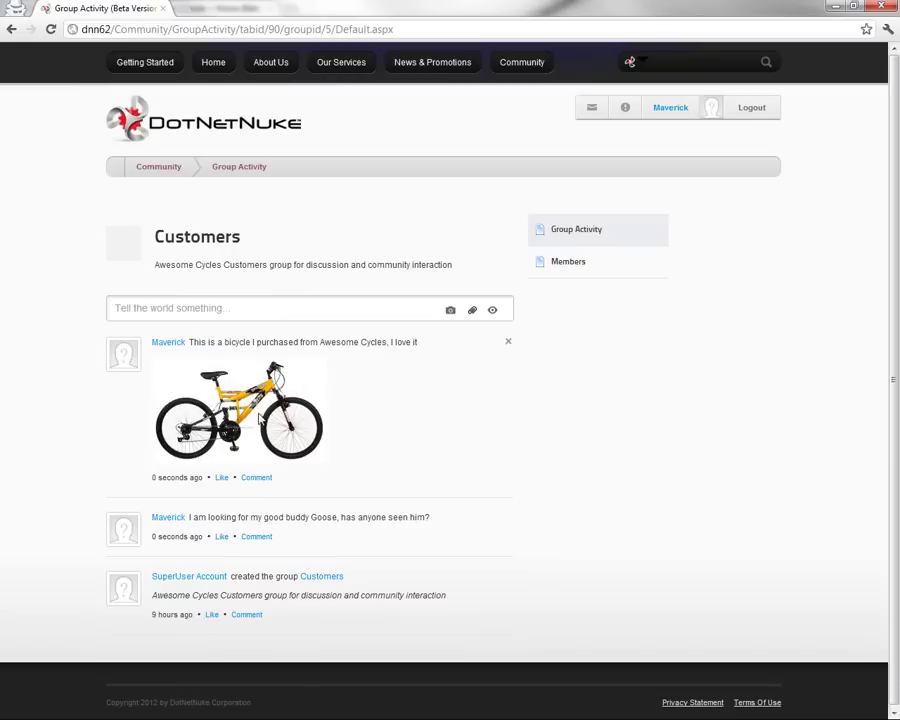
Review the logged-in member's own activity feed, profile, friends, messages and notifications
click(176, 343)
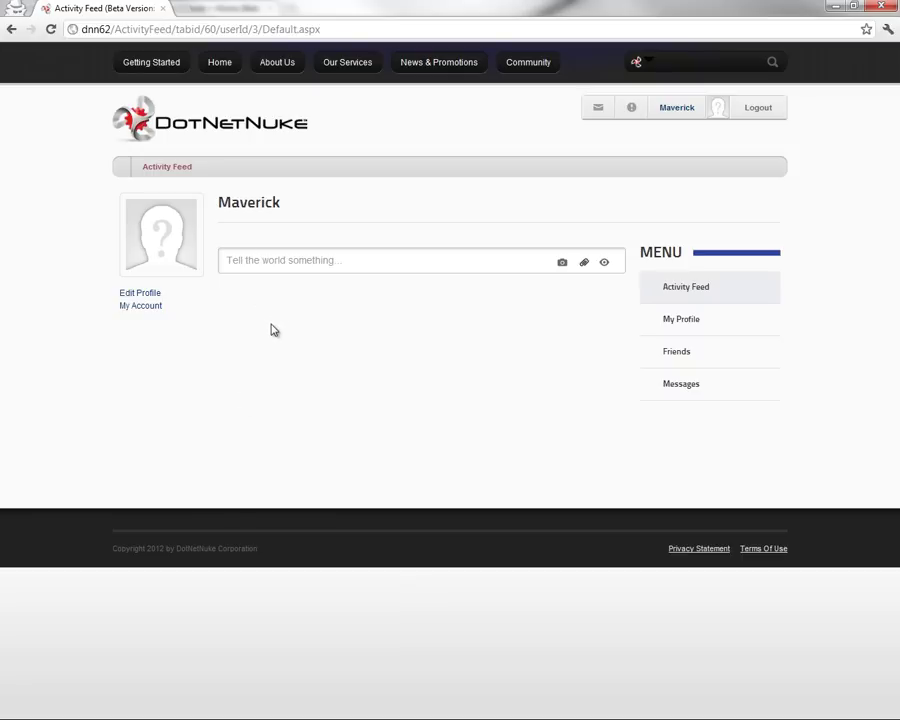
click(272, 262)
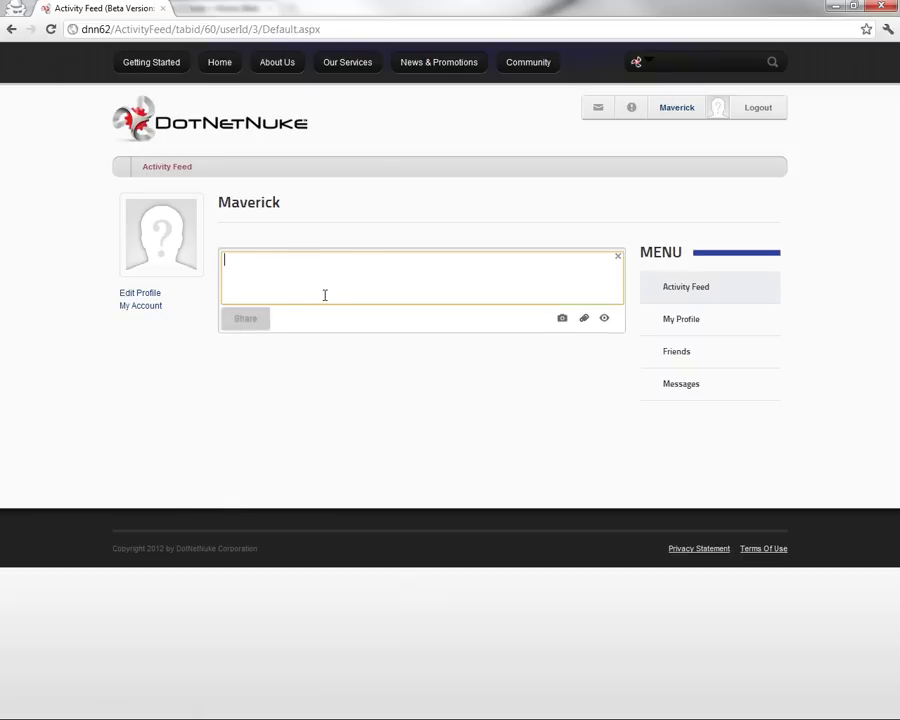
click(250, 338)
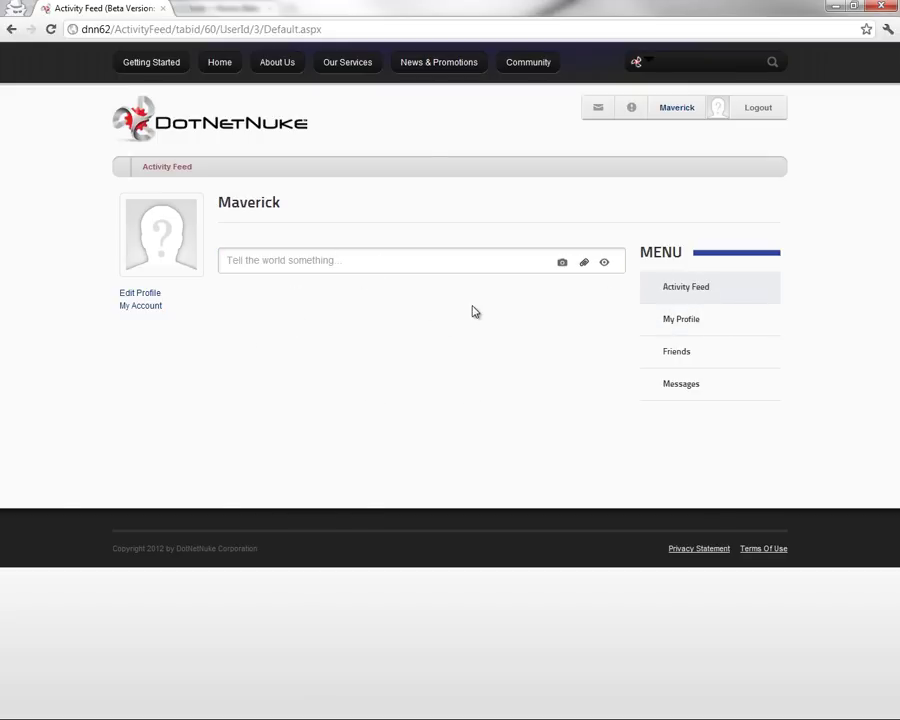
click(681, 320)
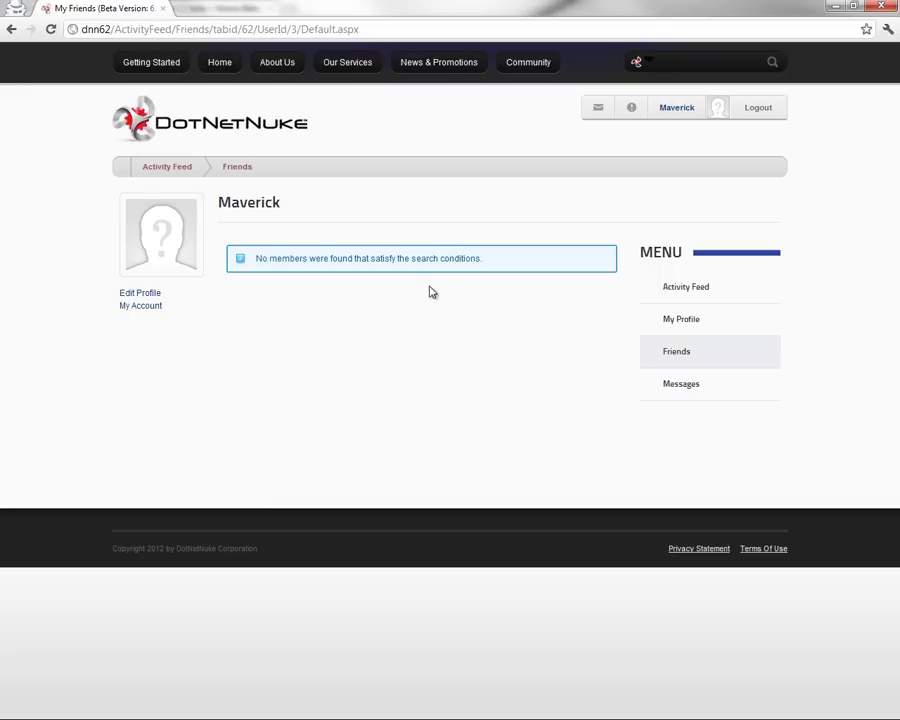
click(680, 386)
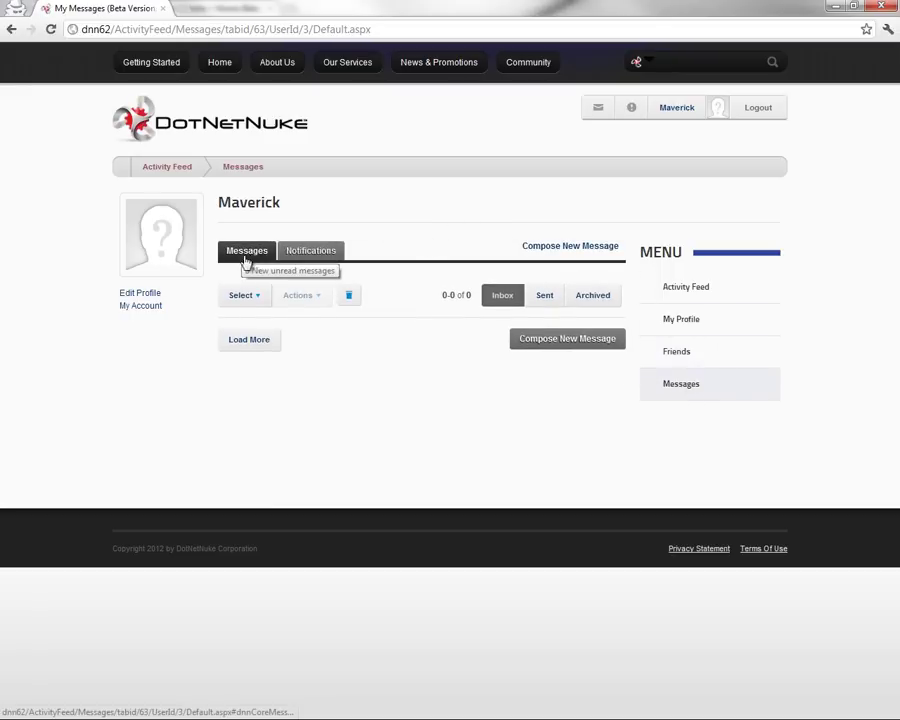
click(306, 256)
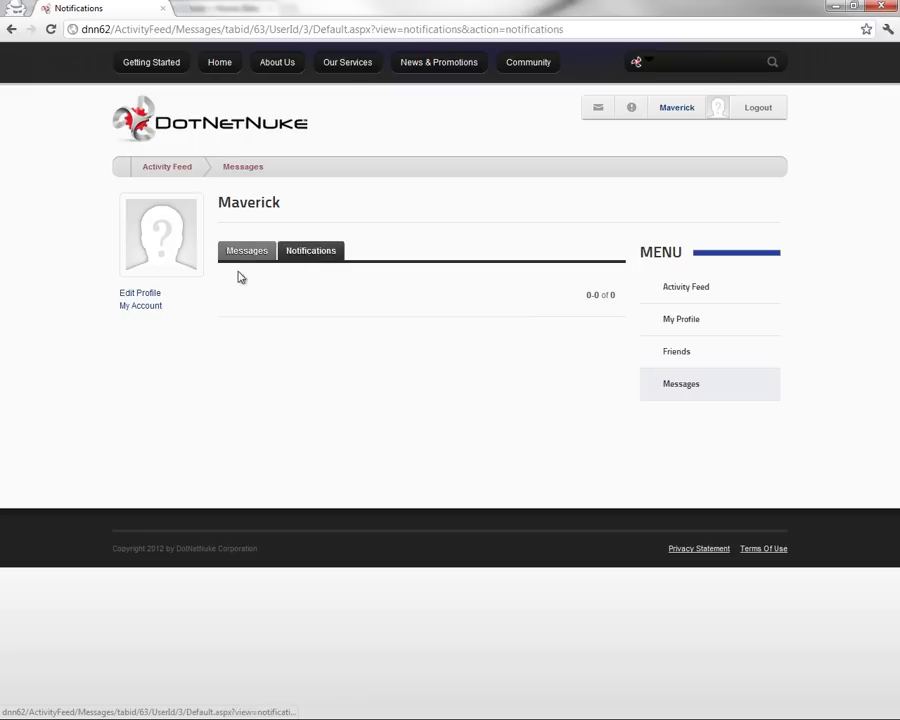
click(238, 254)
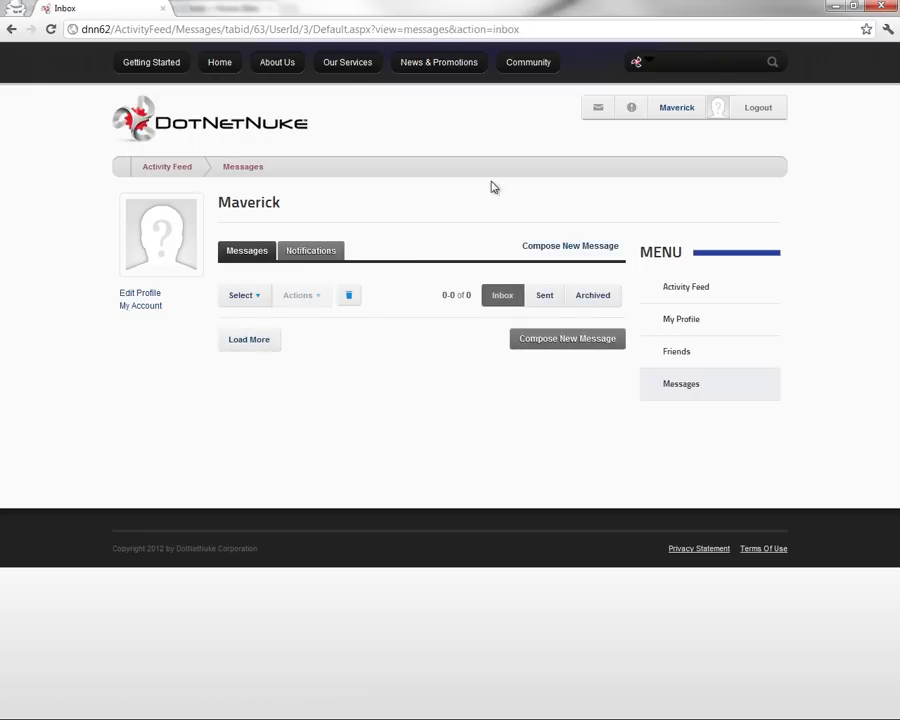
Send a friend request to the other member of the Customers group from the group's member list
click(527, 66)
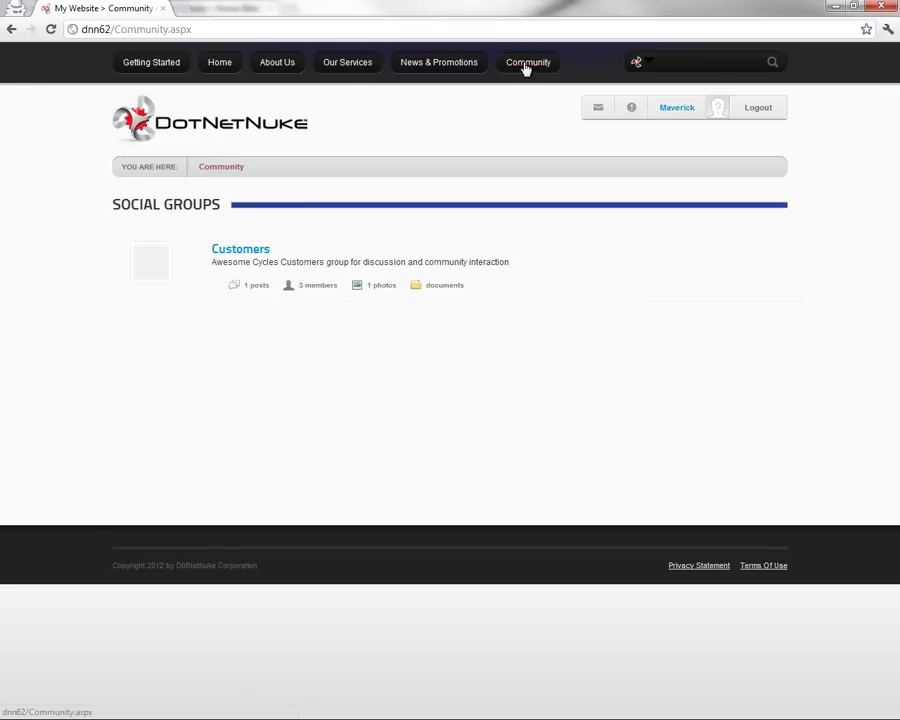
click(242, 252)
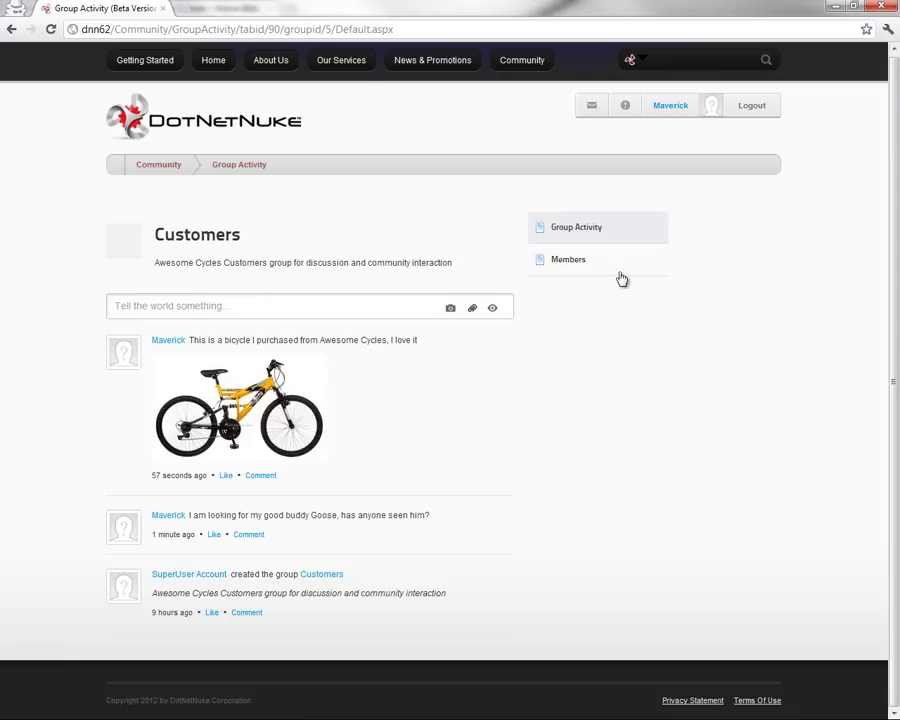
click(567, 261)
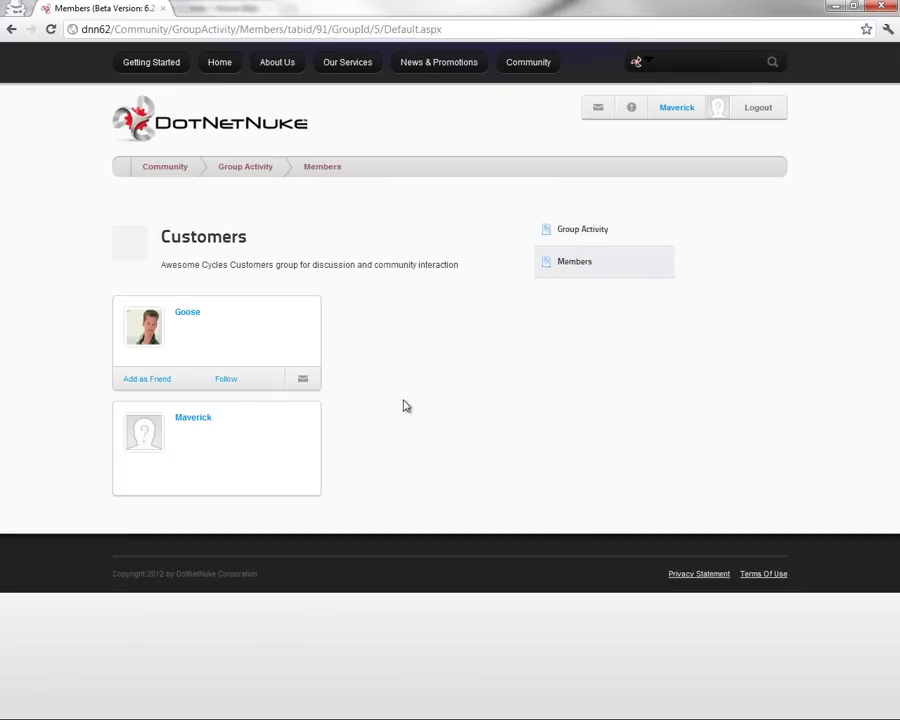
mouse_move(221, 388)
mouse_move(291, 315)
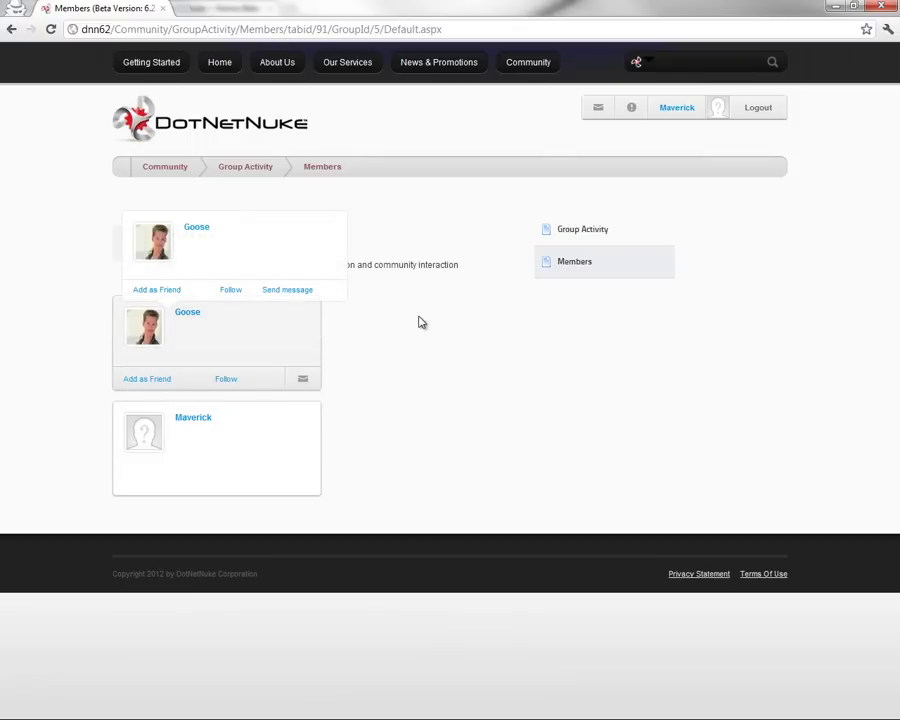
mouse_move(177, 352)
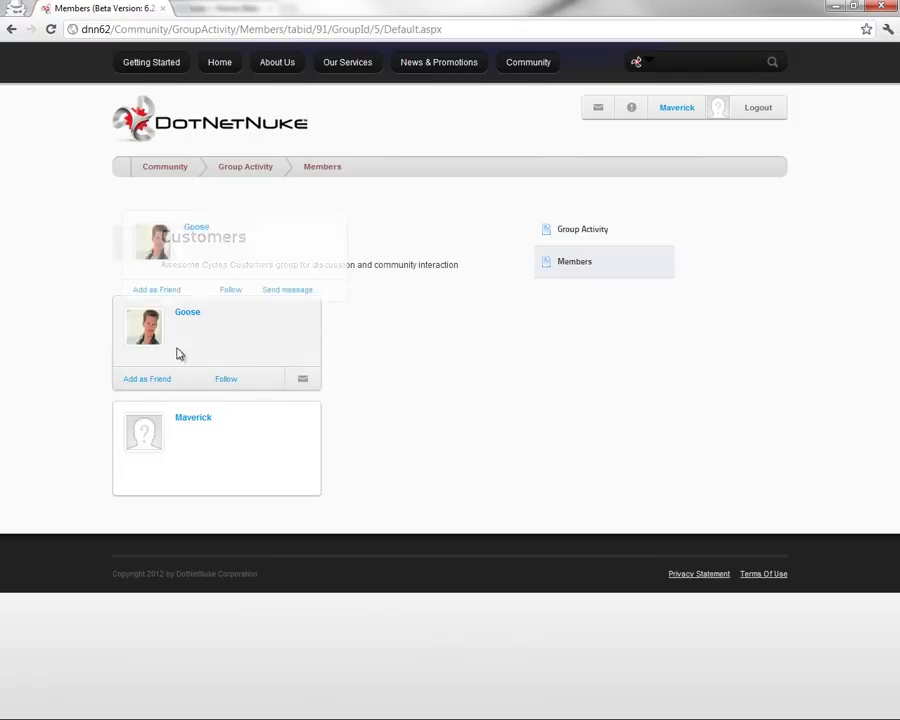
click(147, 379)
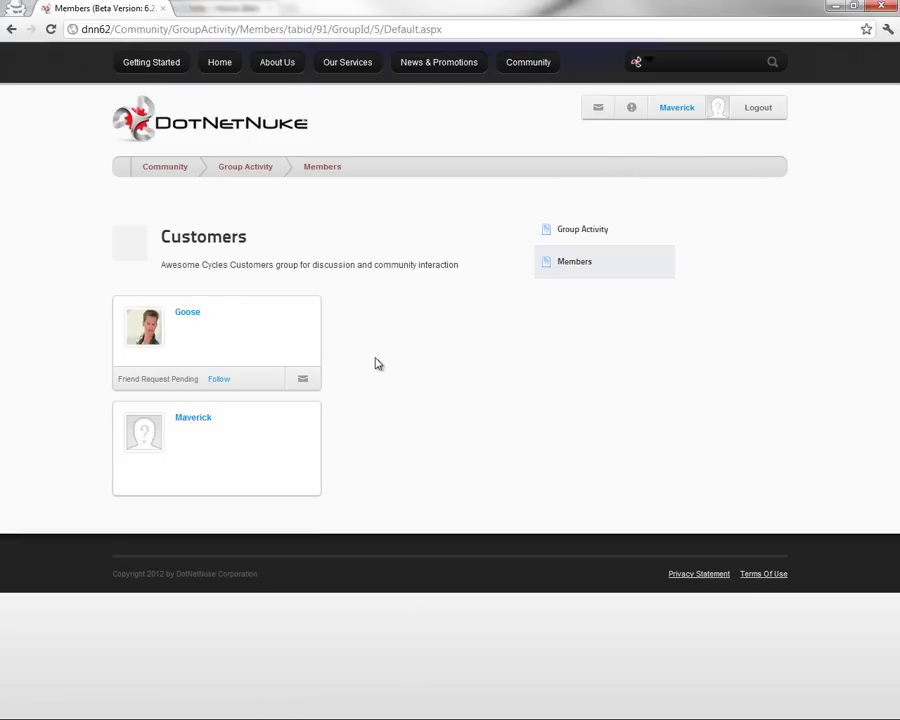
mouse_move(315, 382)
mouse_move(275, 432)
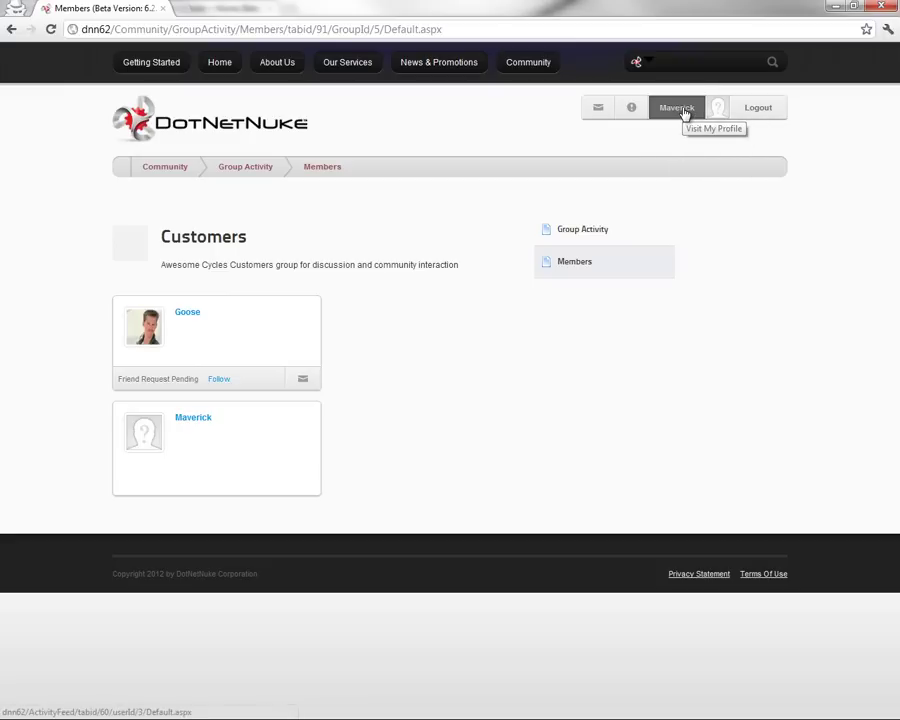
Open the logged-in member's own profile for editing and examine the visibility options of the Prefix field
click(685, 112)
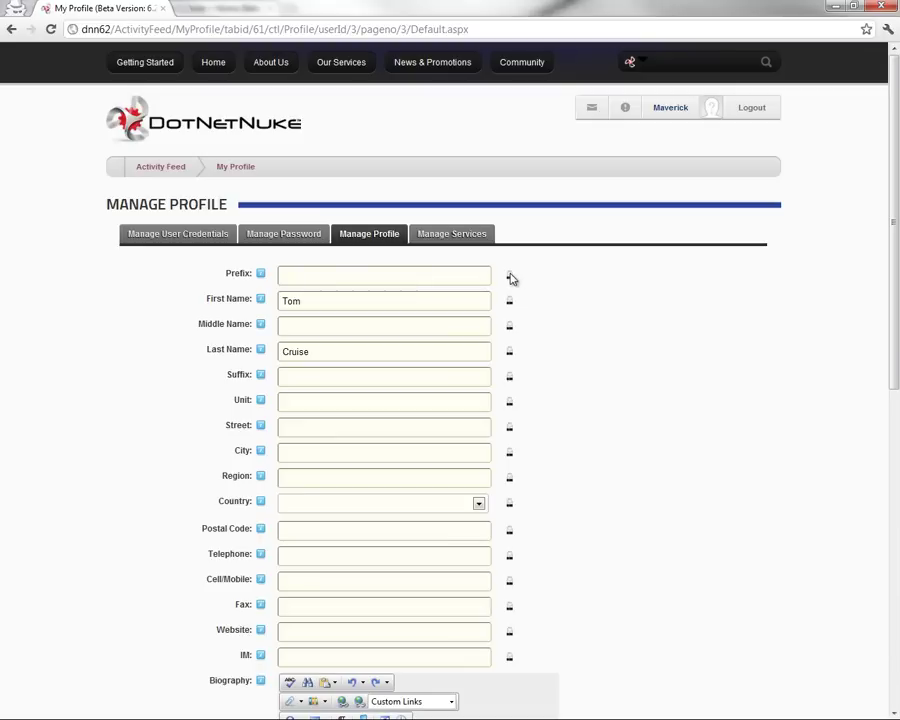
click(433, 283)
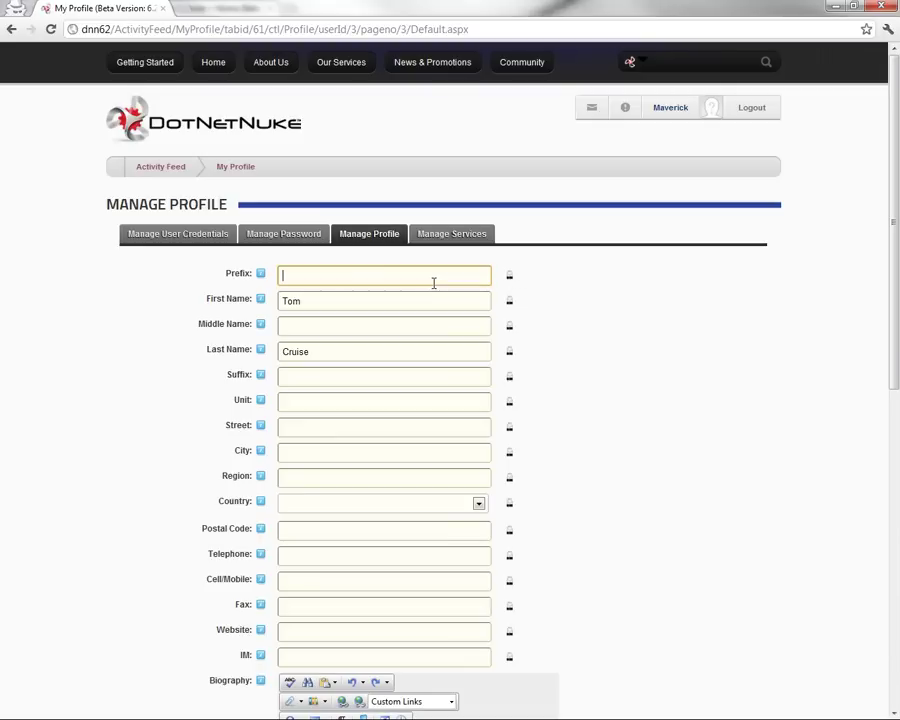
click(510, 277)
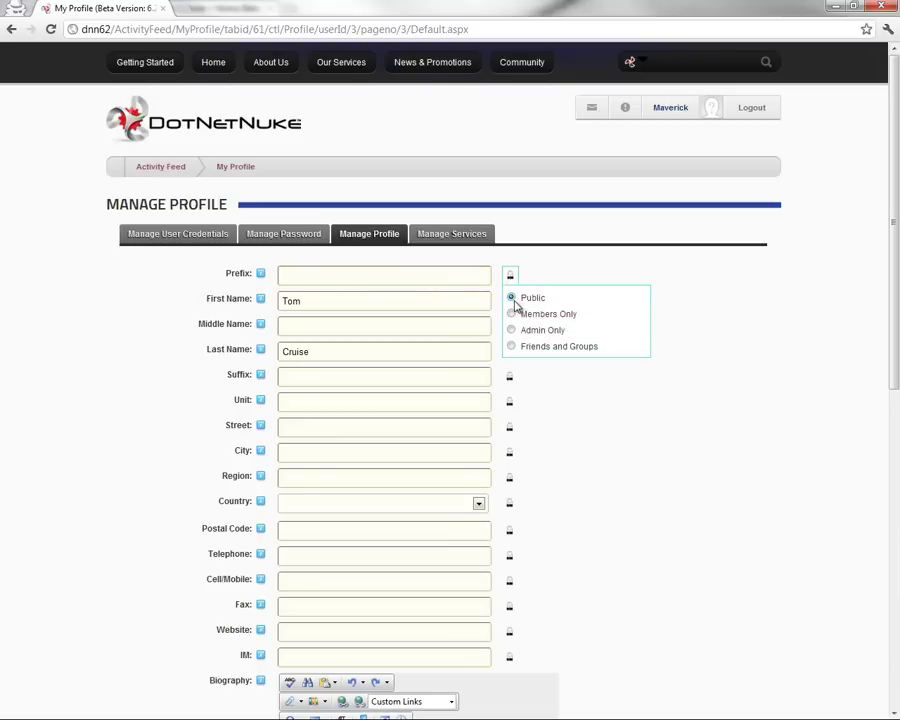
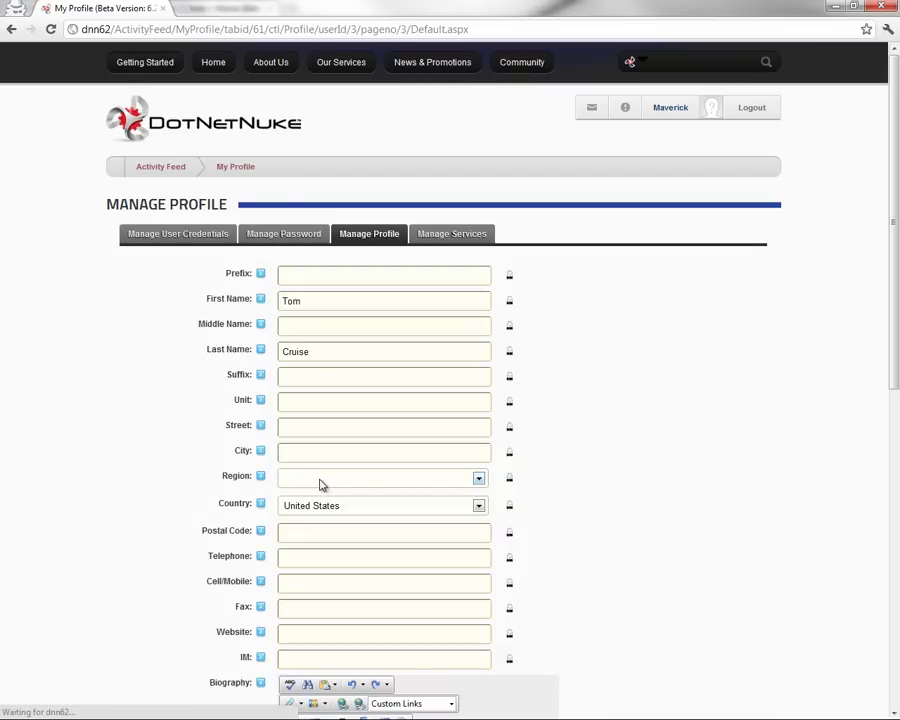
Set the profile's location to the city San Diego, region California and country United States
click(318, 480)
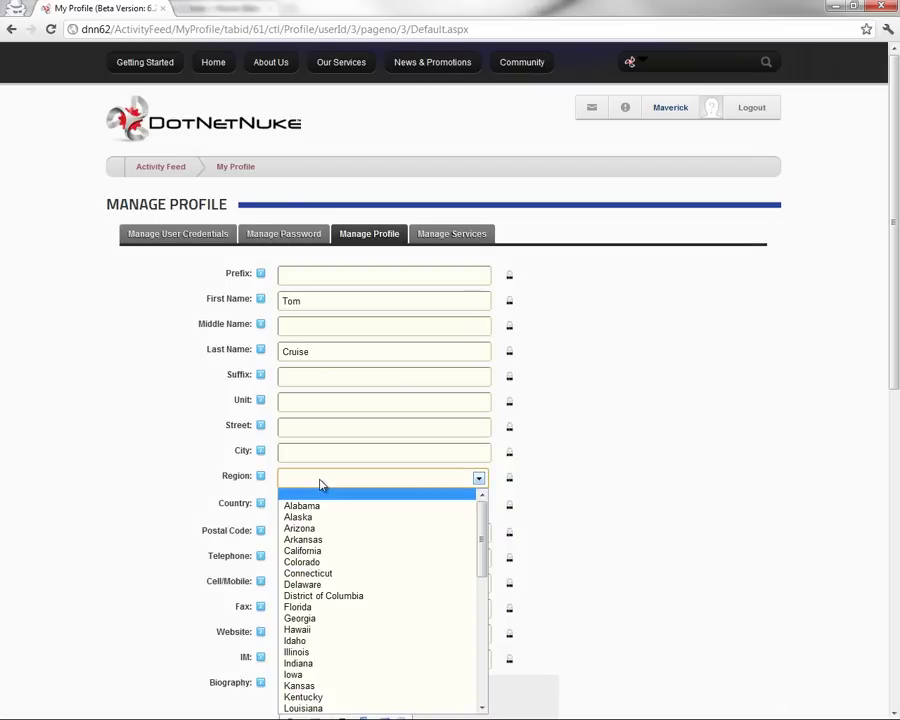
click(311, 550)
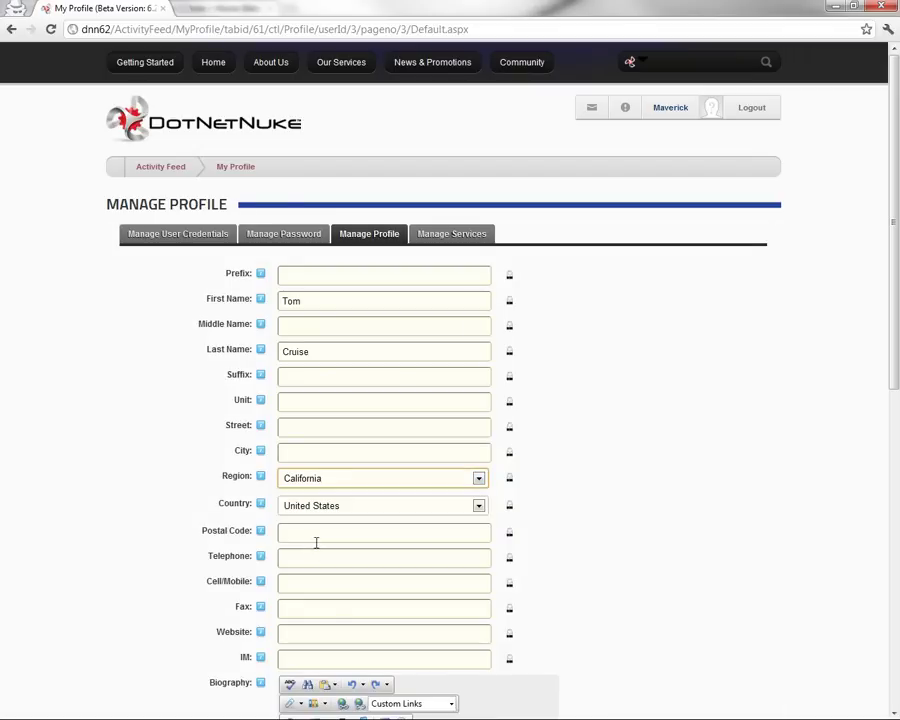
click(321, 453)
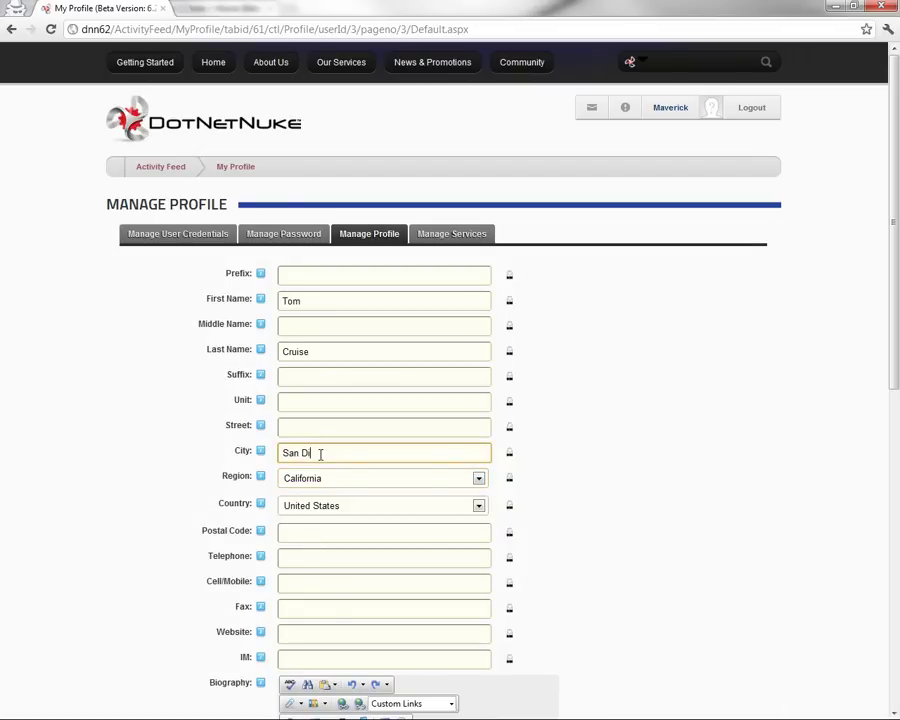
scroll(323, 456, down, 3)
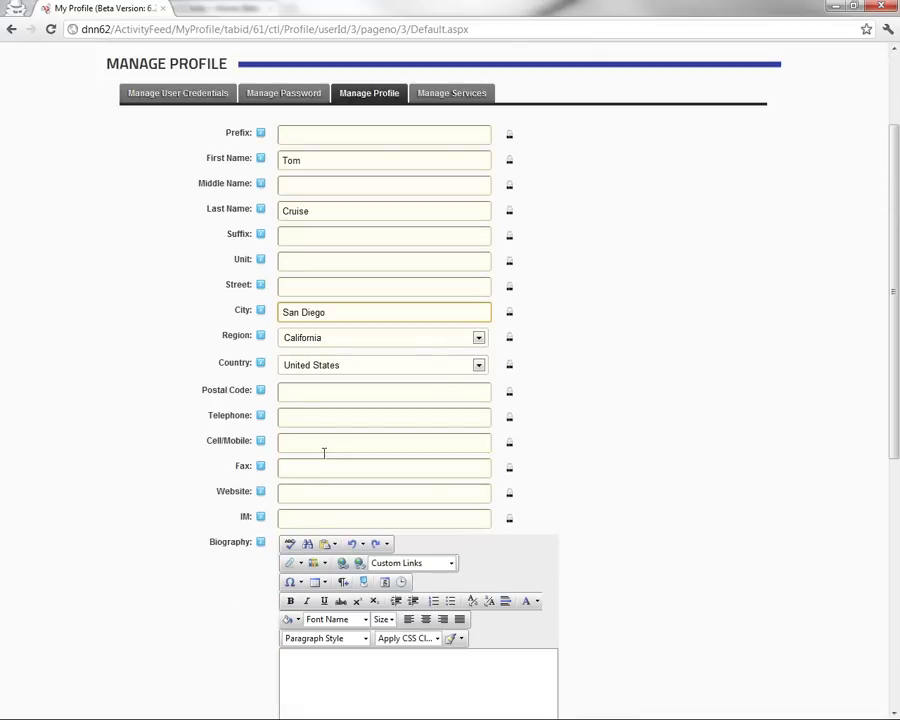
Upload maverick.jpg from the computer's temp folder as the profile photo and save the profile changes
scroll(276, 456, down, 5)
scroll(282, 342, down, 3)
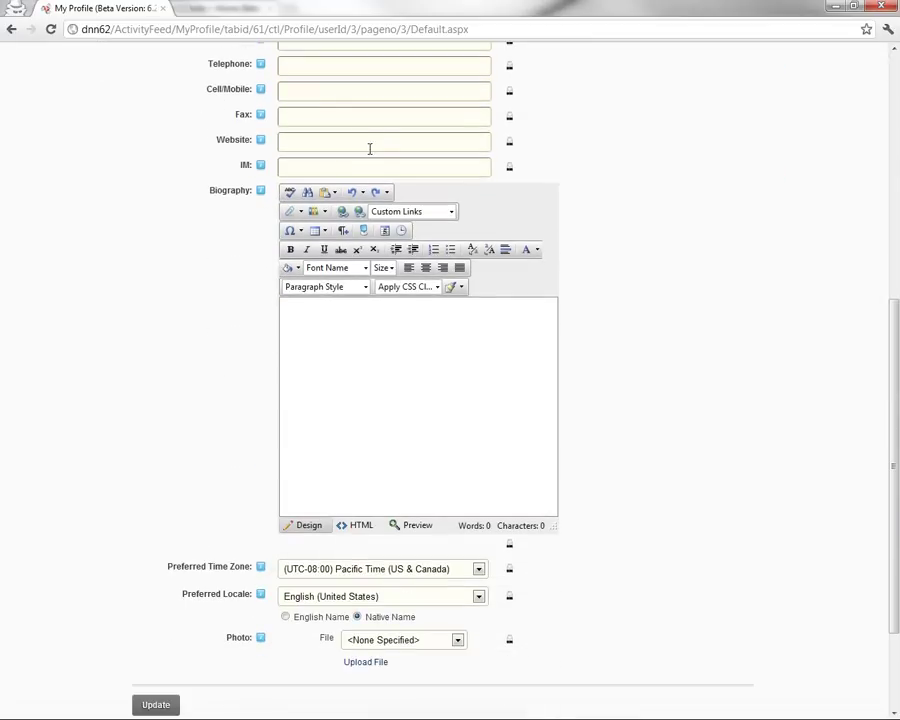
click(368, 326)
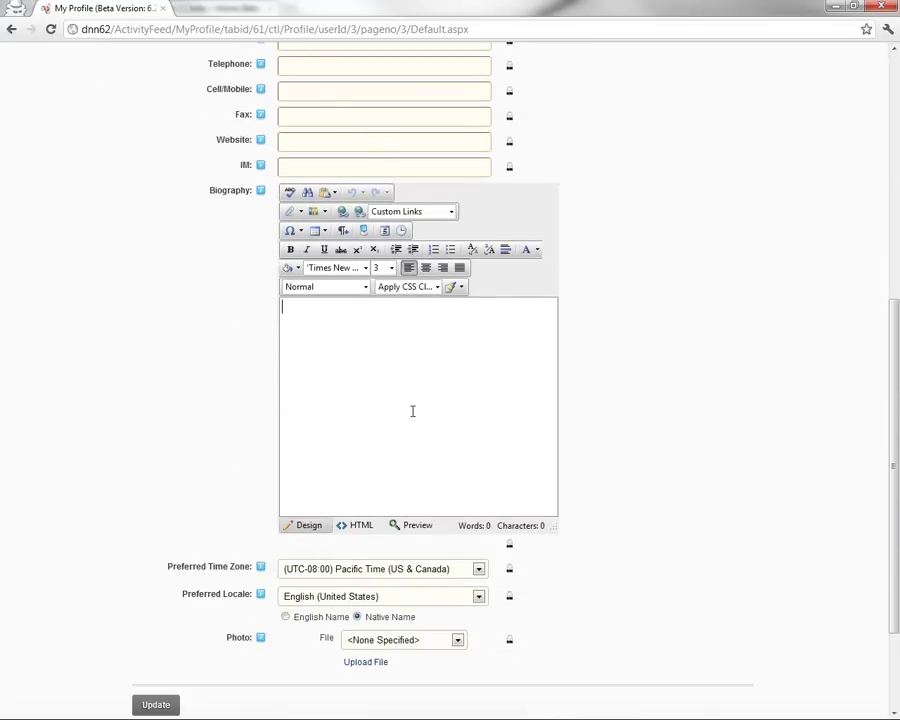
scroll(412, 411, down, 3)
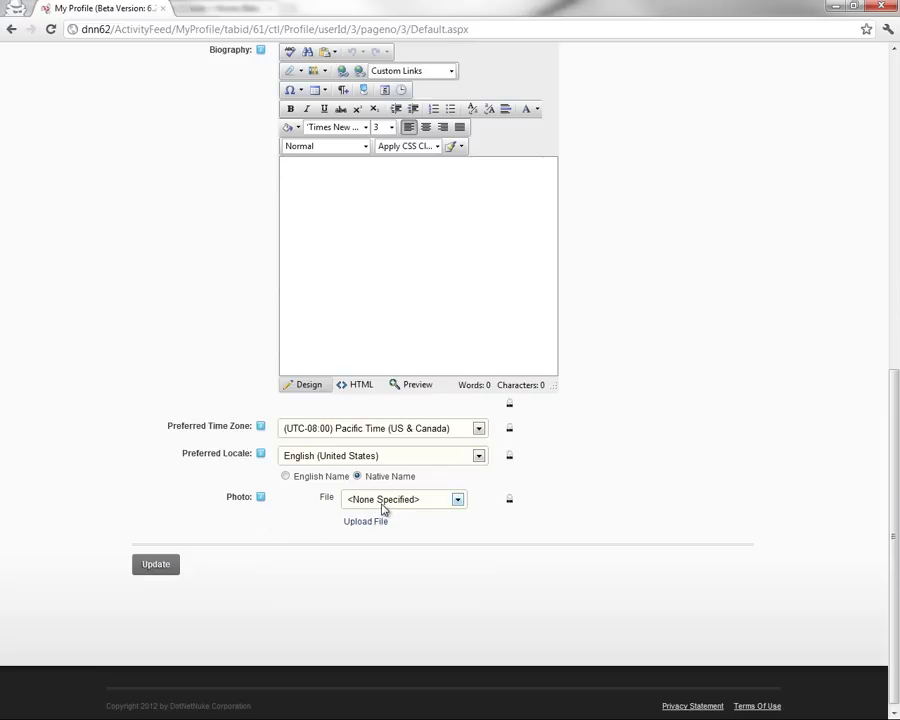
click(414, 509)
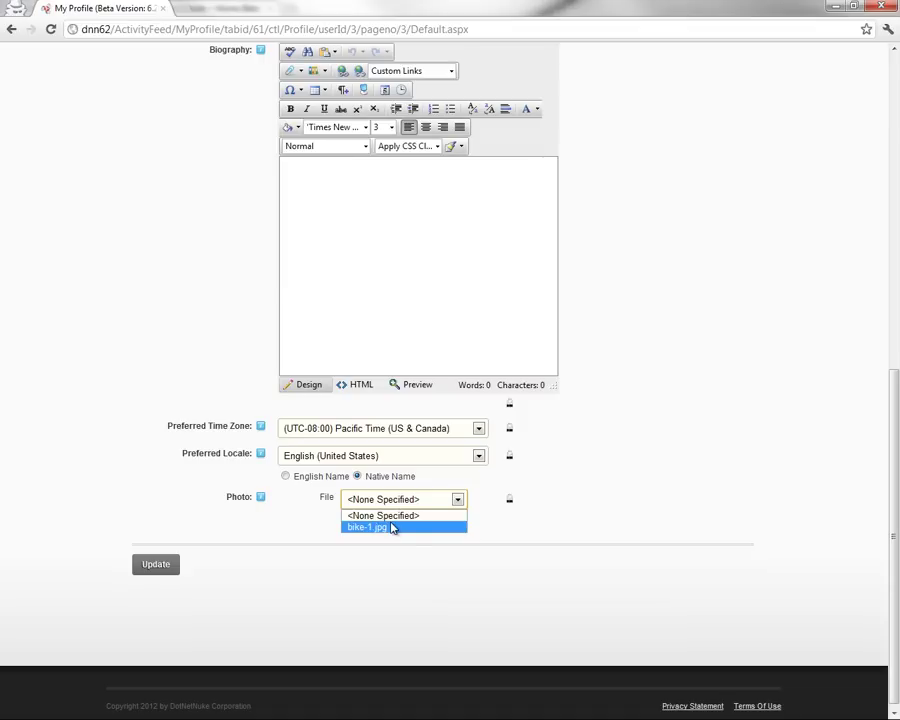
click(571, 517)
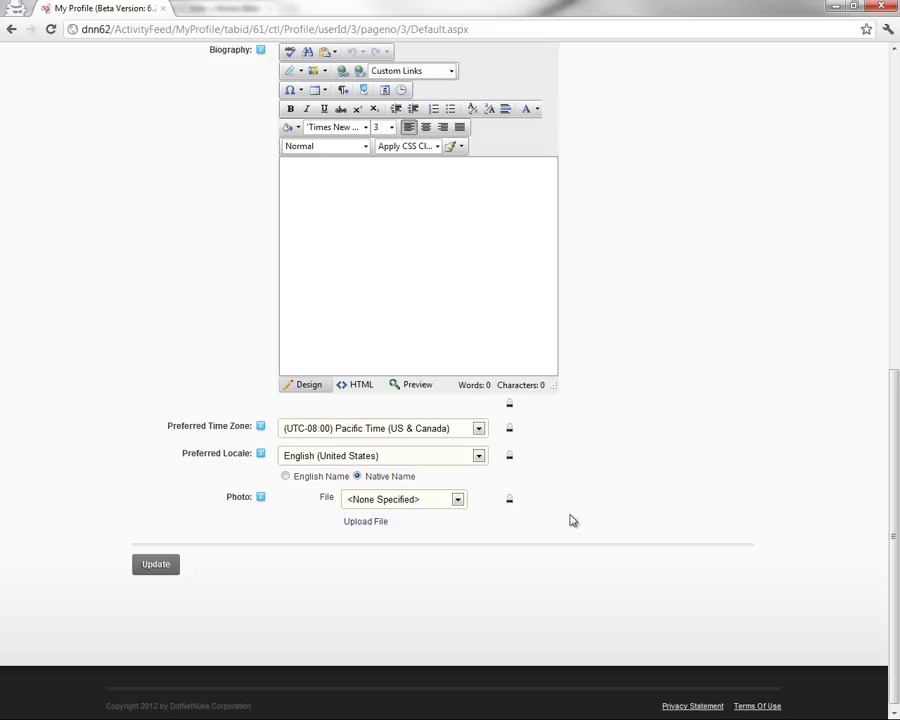
click(377, 524)
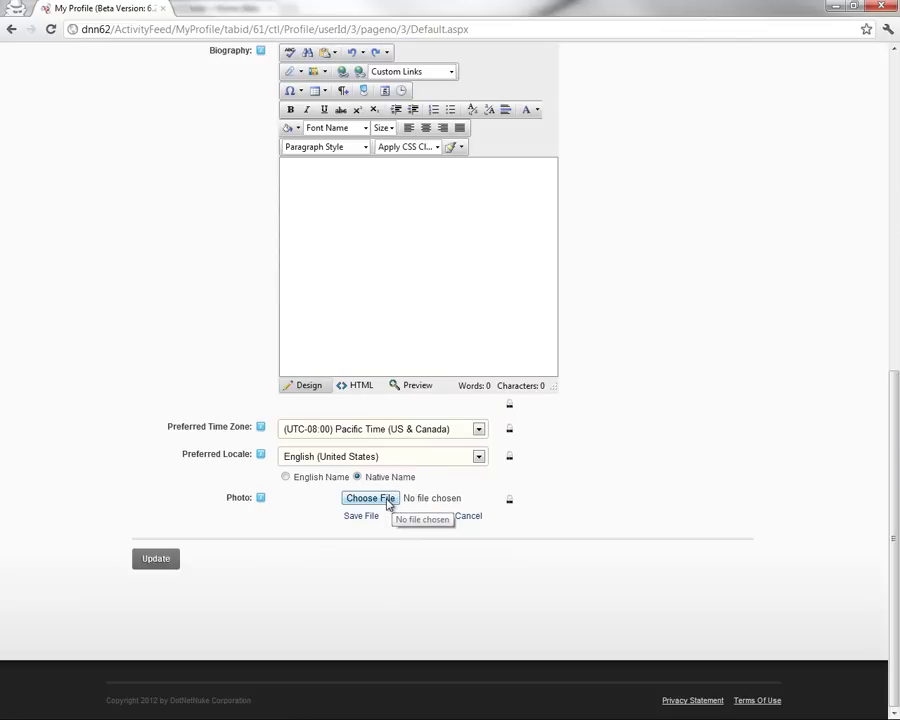
click(388, 499)
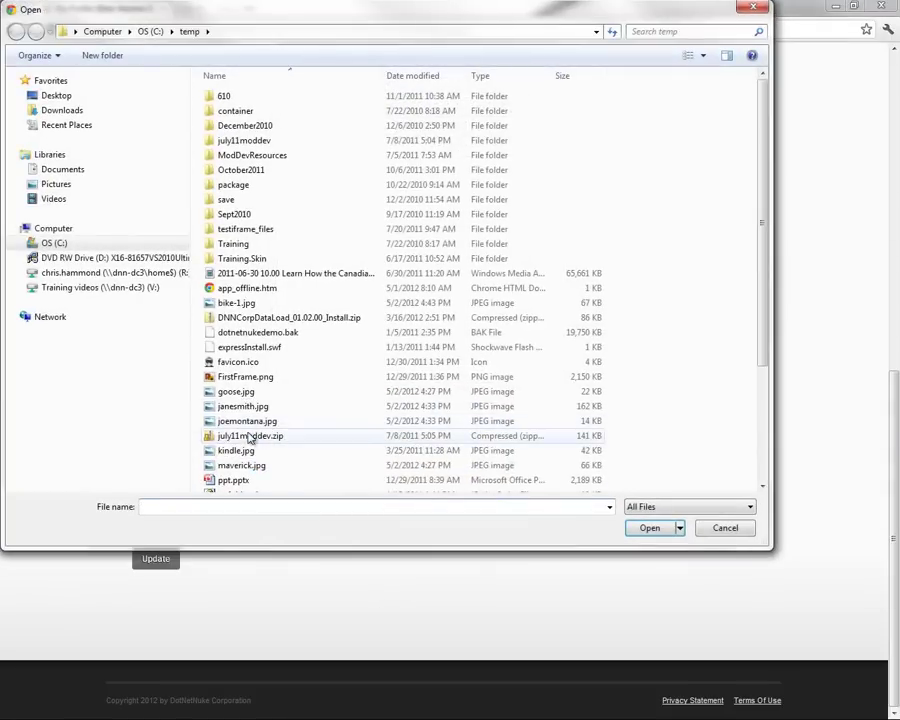
double_click(240, 462)
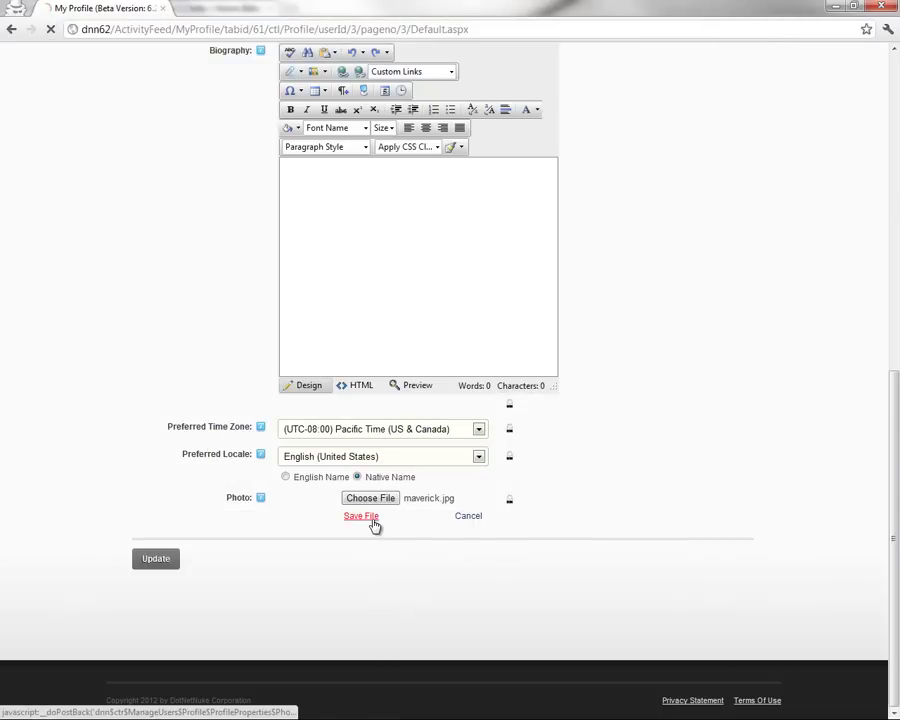
click(372, 520)
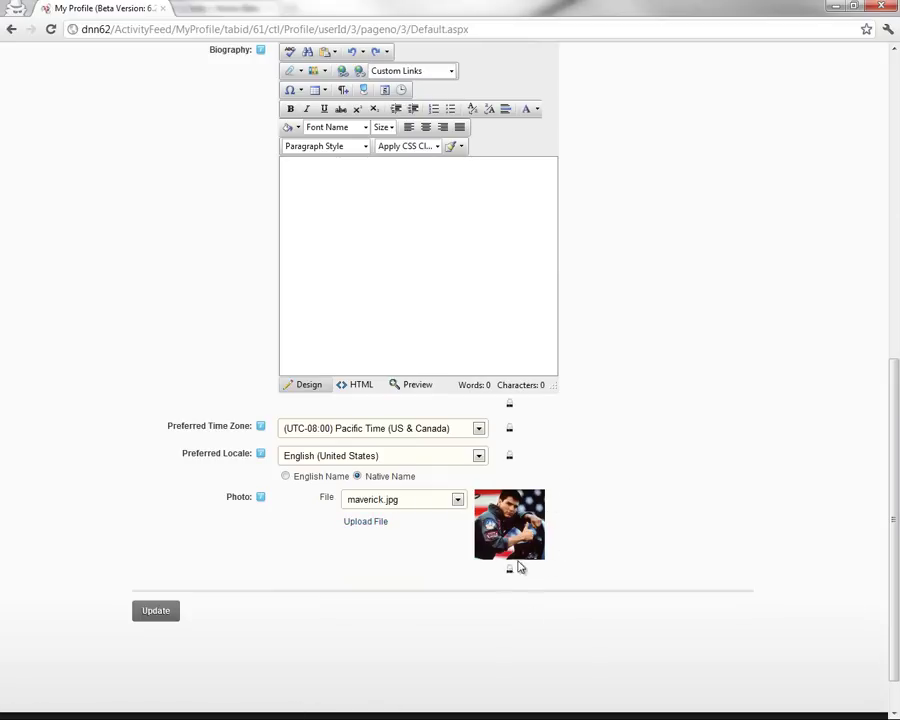
click(160, 610)
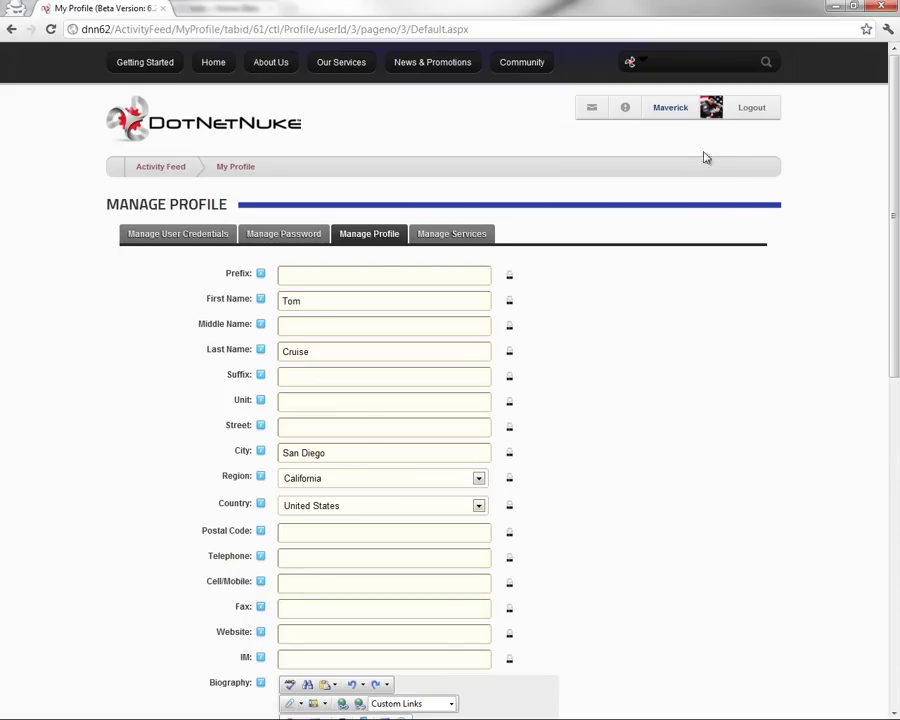
Review the member's updated activity feed and profile page, including the location, and check the Customers group's feed
click(665, 107)
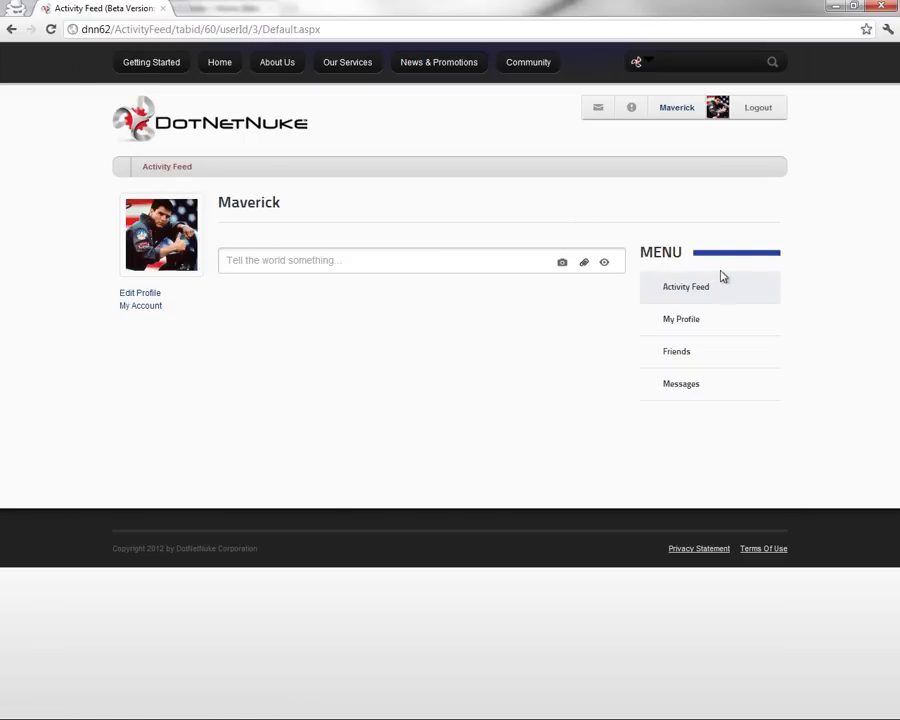
click(679, 322)
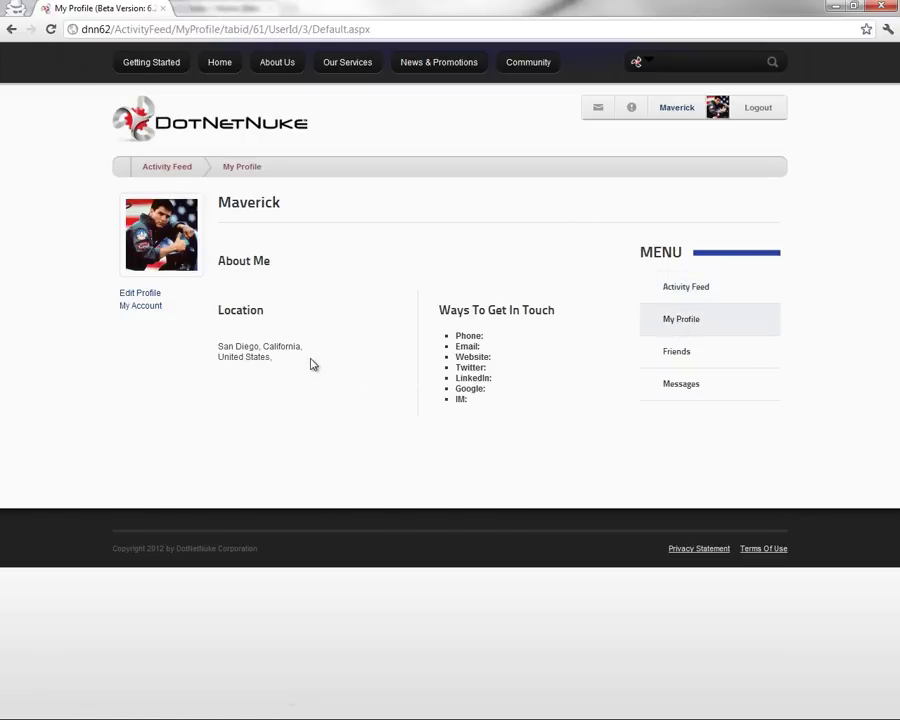
drag(272, 359, 213, 341)
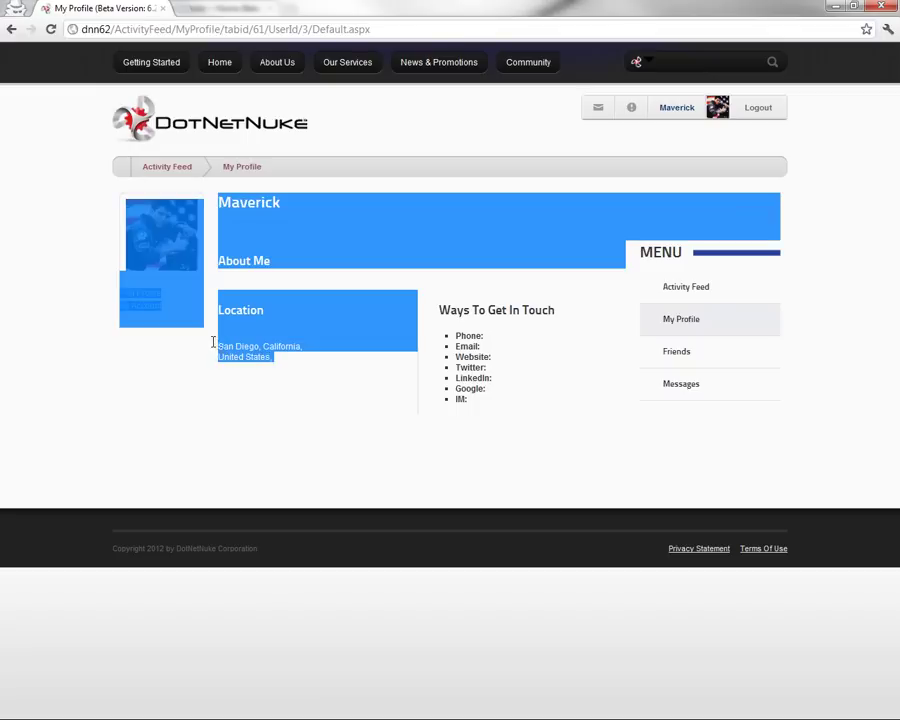
click(282, 365)
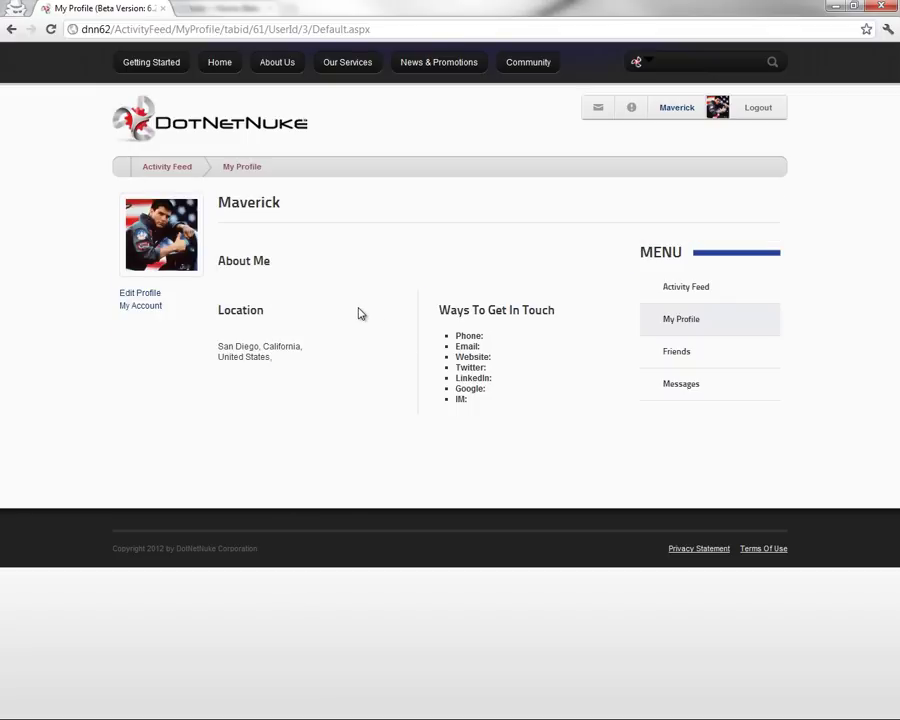
click(532, 64)
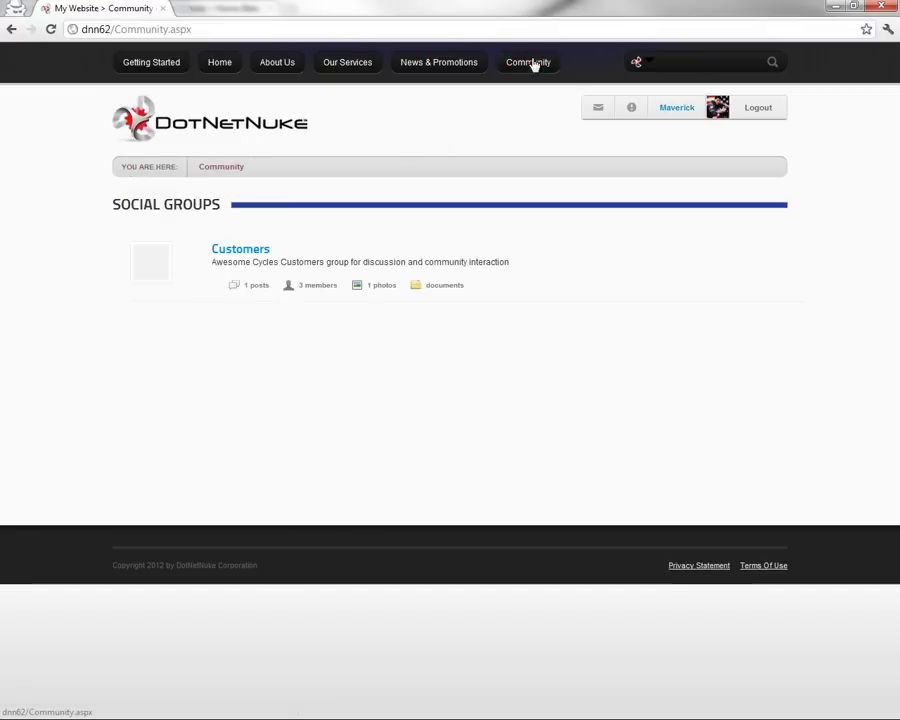
click(257, 252)
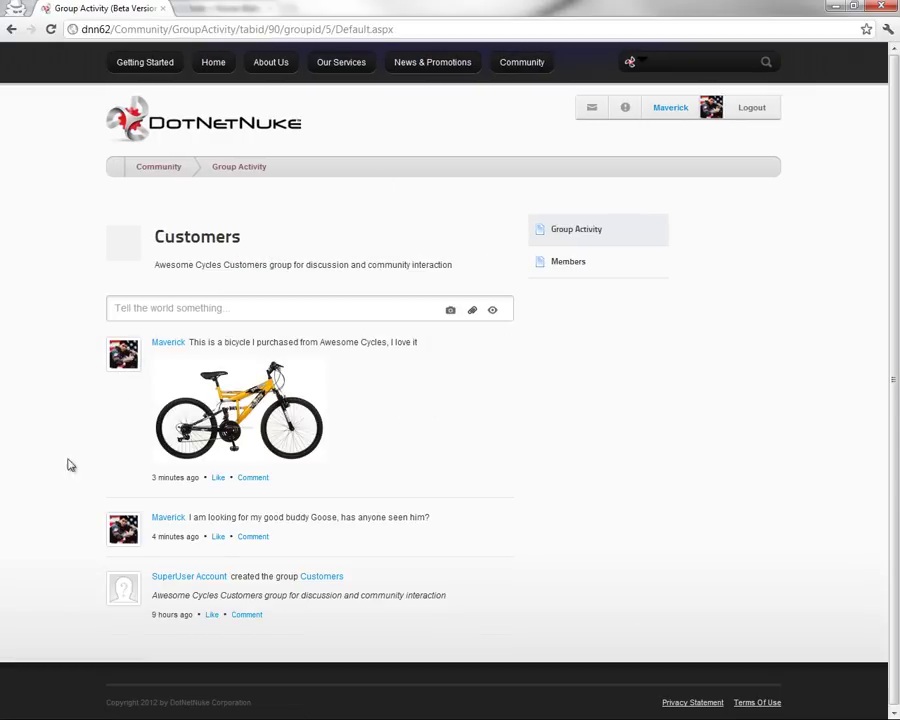
Log out and log in as the member who received the friend request, entering that member's username and password
click(755, 114)
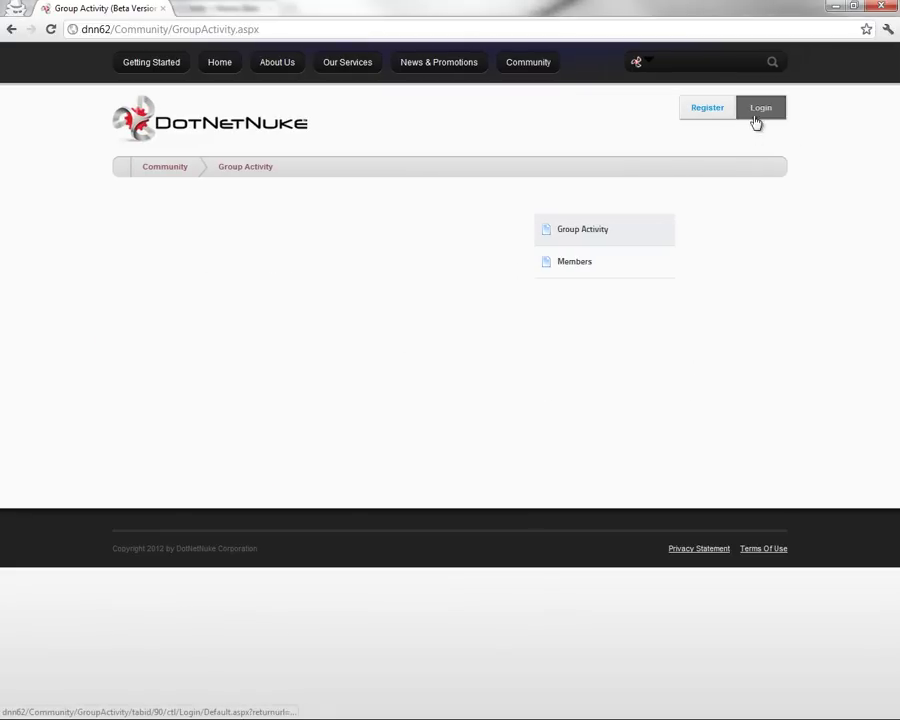
click(755, 114)
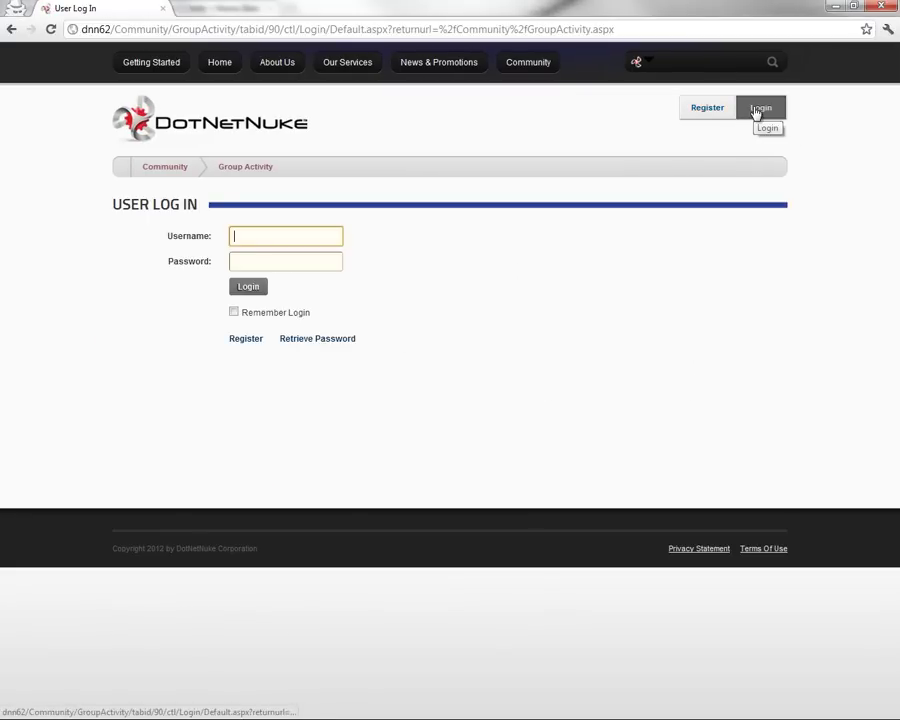
text(goose)
key(Tab)
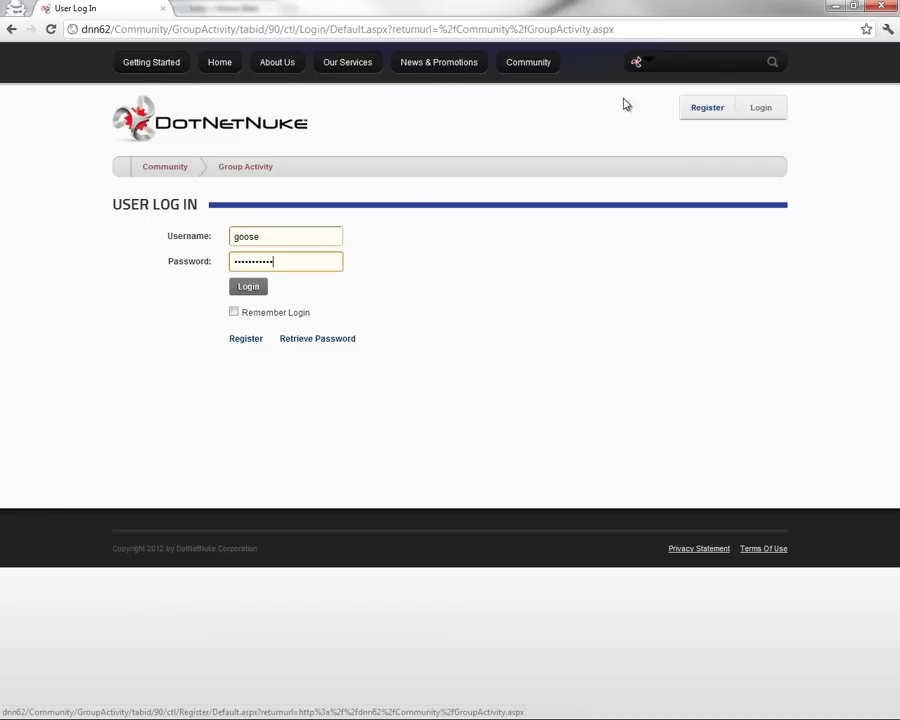
click(250, 287)
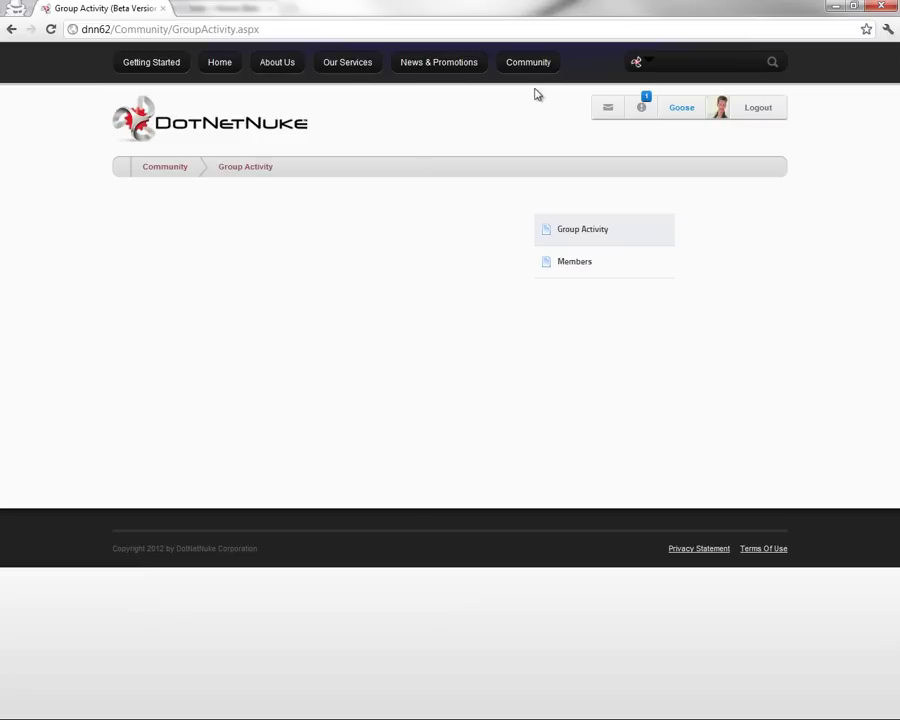
Accept the pending friend request from the notifications and check the friends list
click(644, 110)
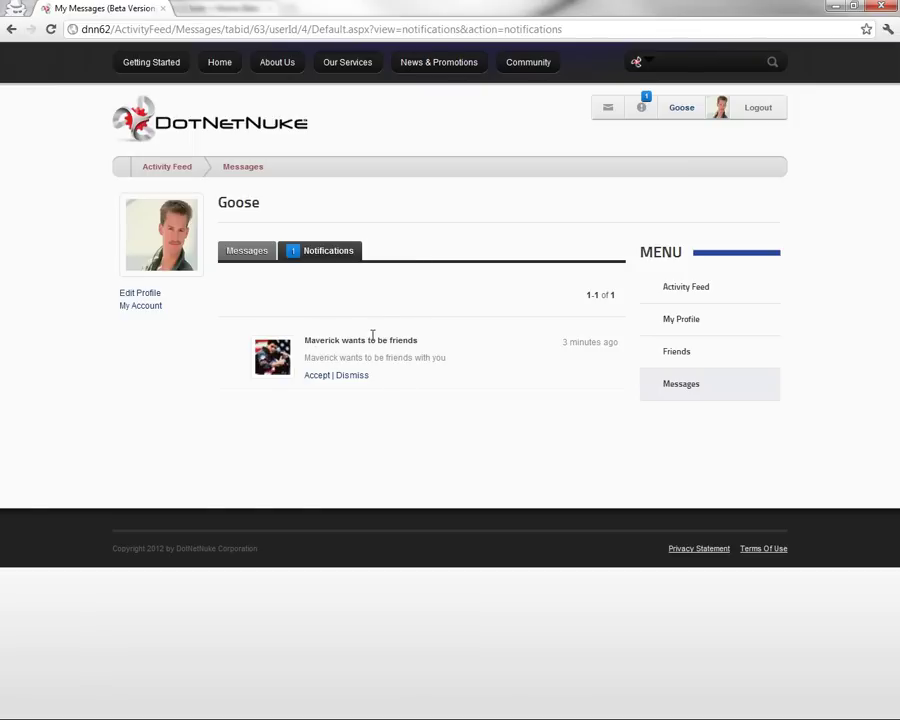
click(317, 376)
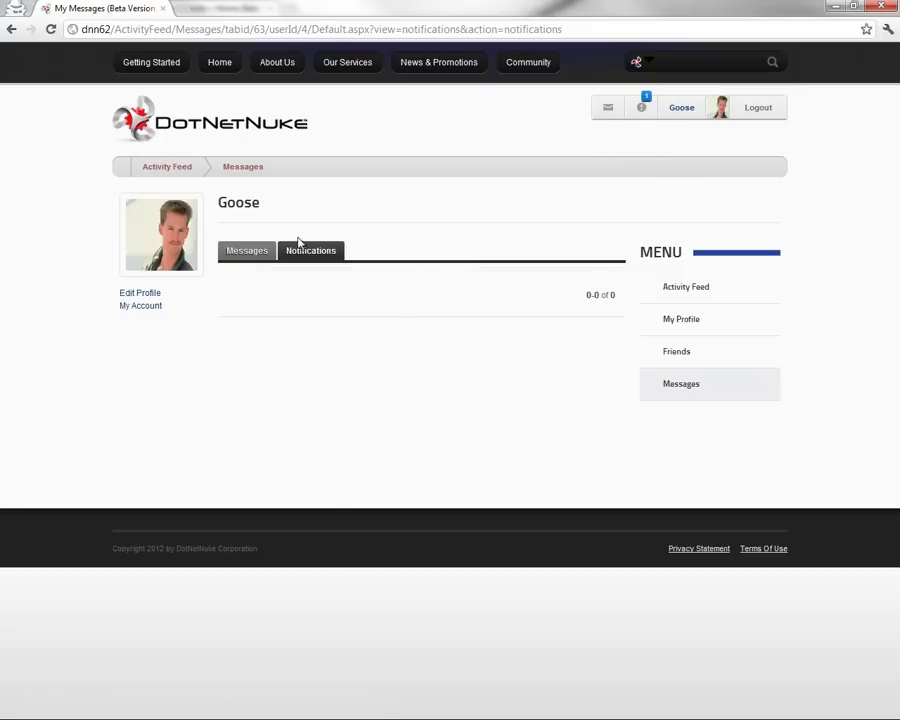
click(678, 353)
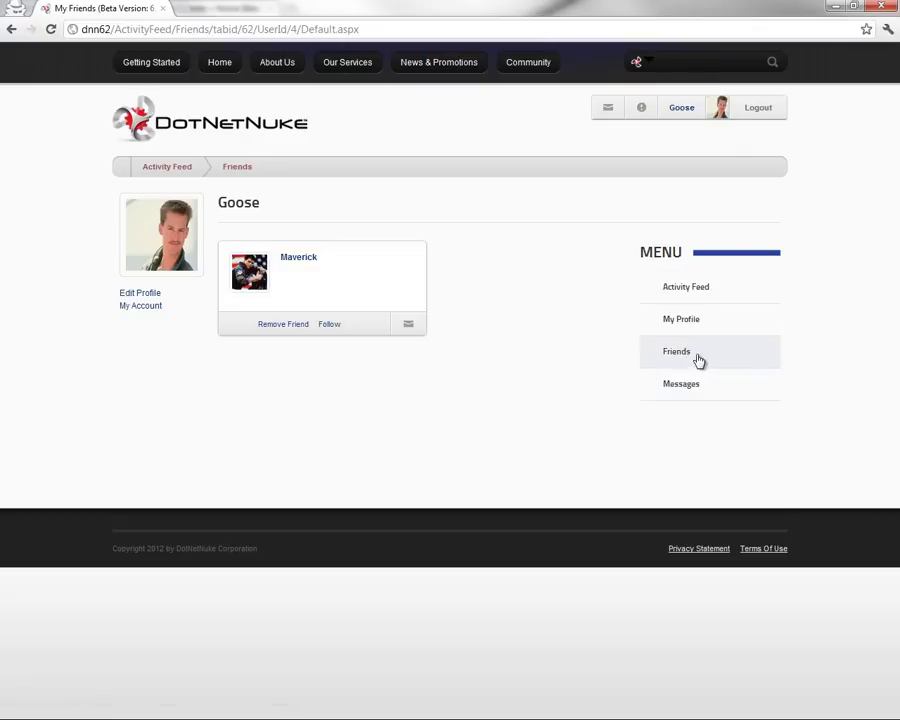
Open the new friend's activity feed from the friends list and examine its empty post box
mouse_move(315, 258)
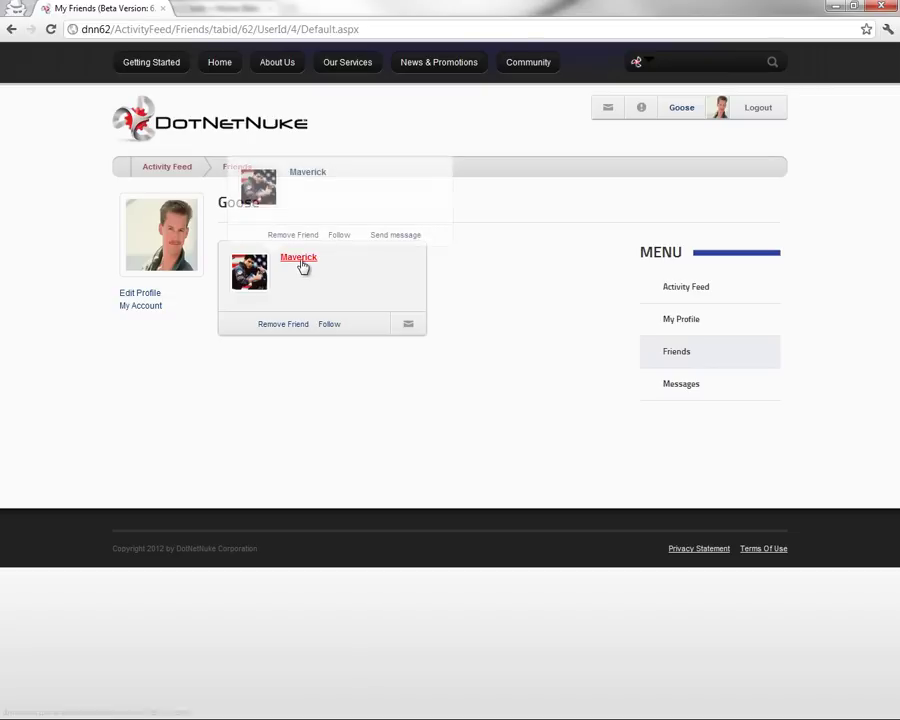
click(299, 259)
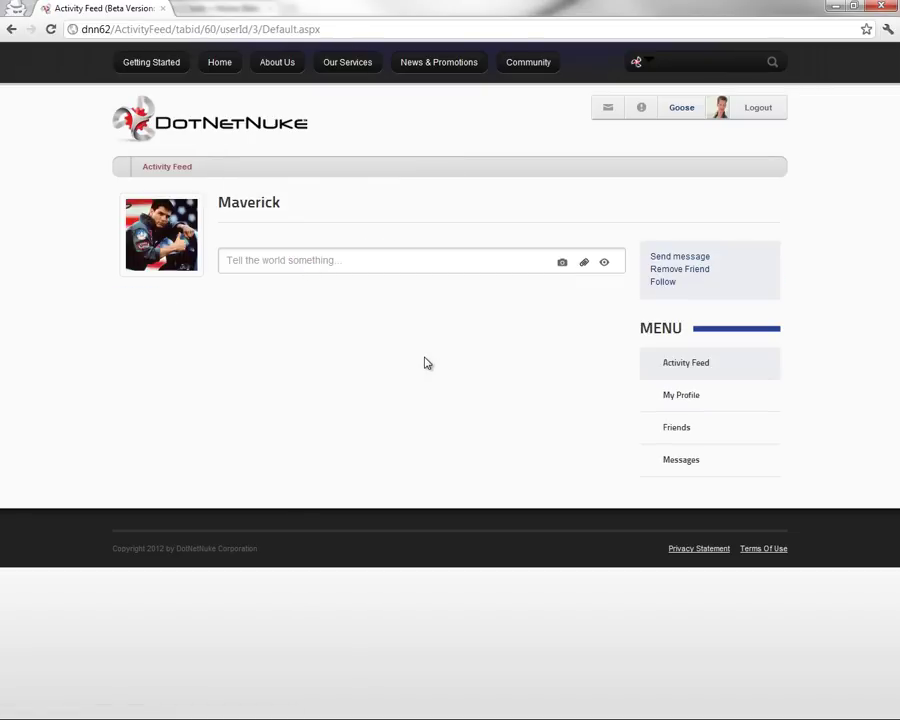
click(302, 260)
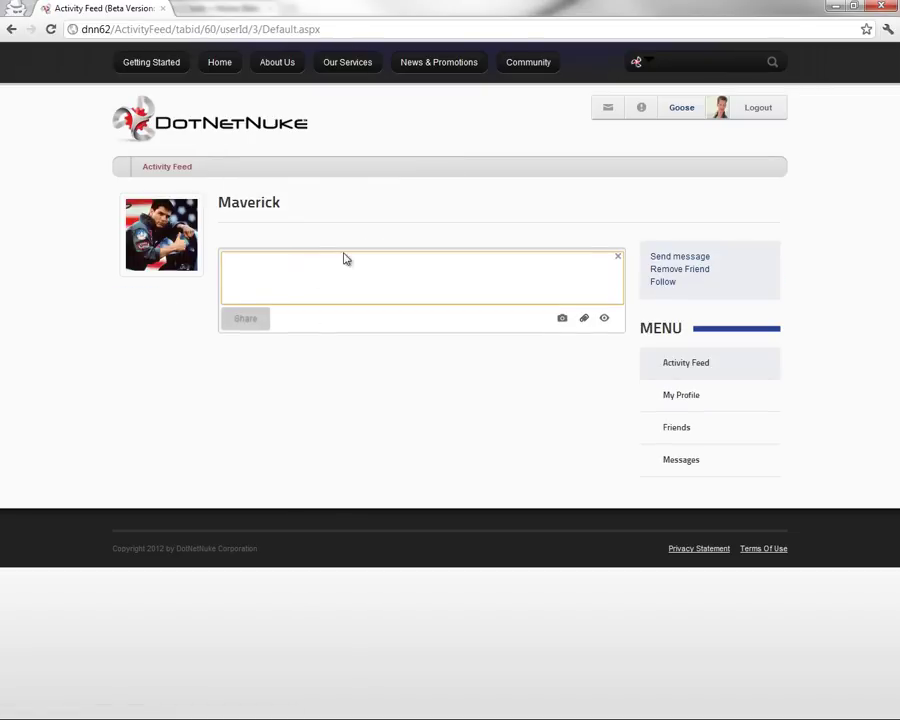
click(665, 231)
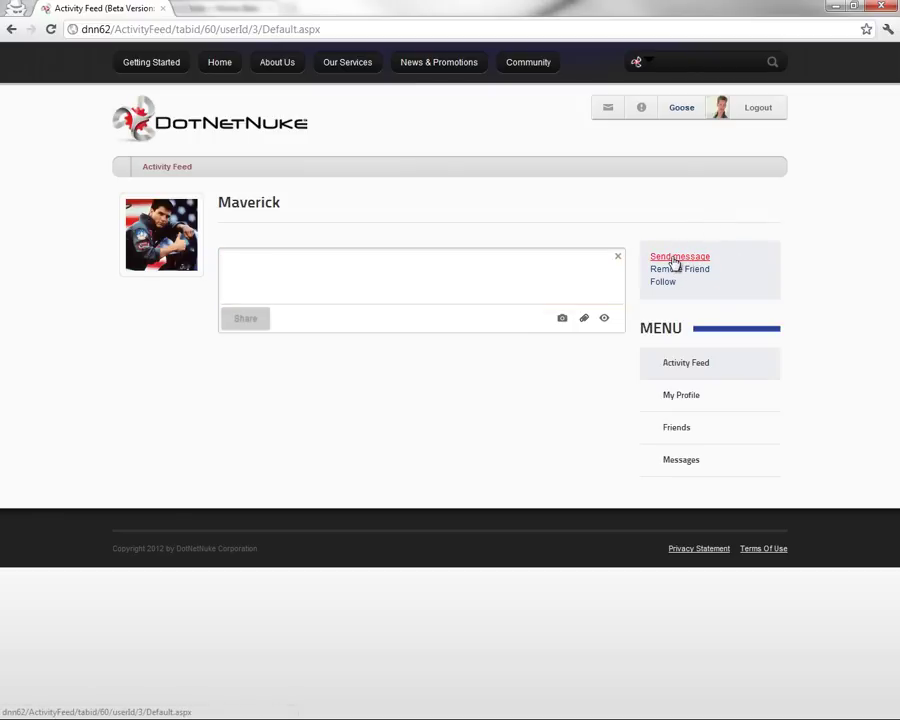
Send the new friend a message with the subject "Test message" and the text "This is my test message."
click(675, 258)
click(426, 349)
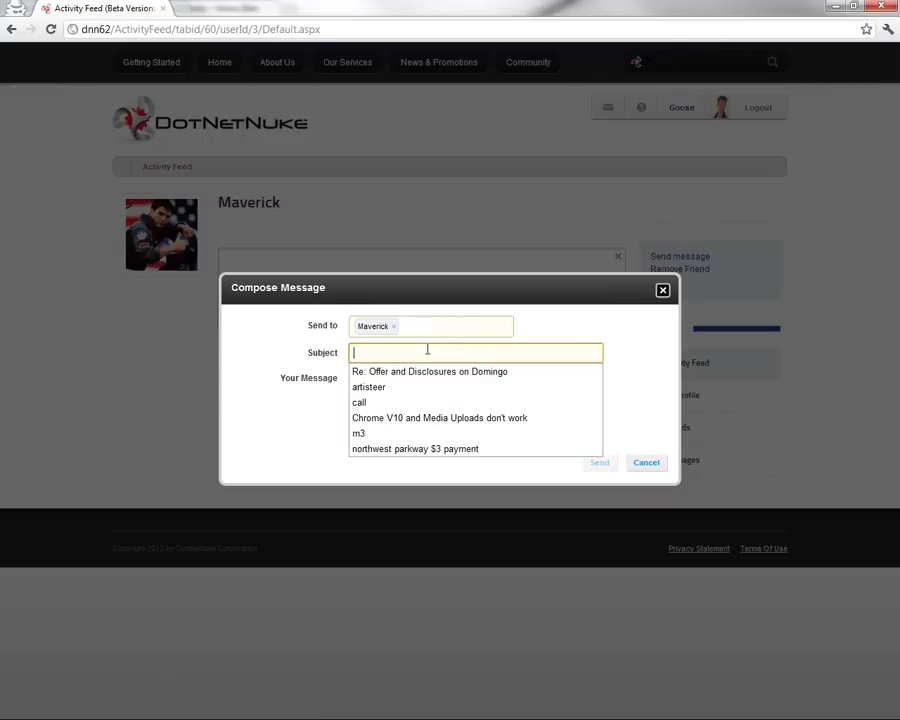
text(D)
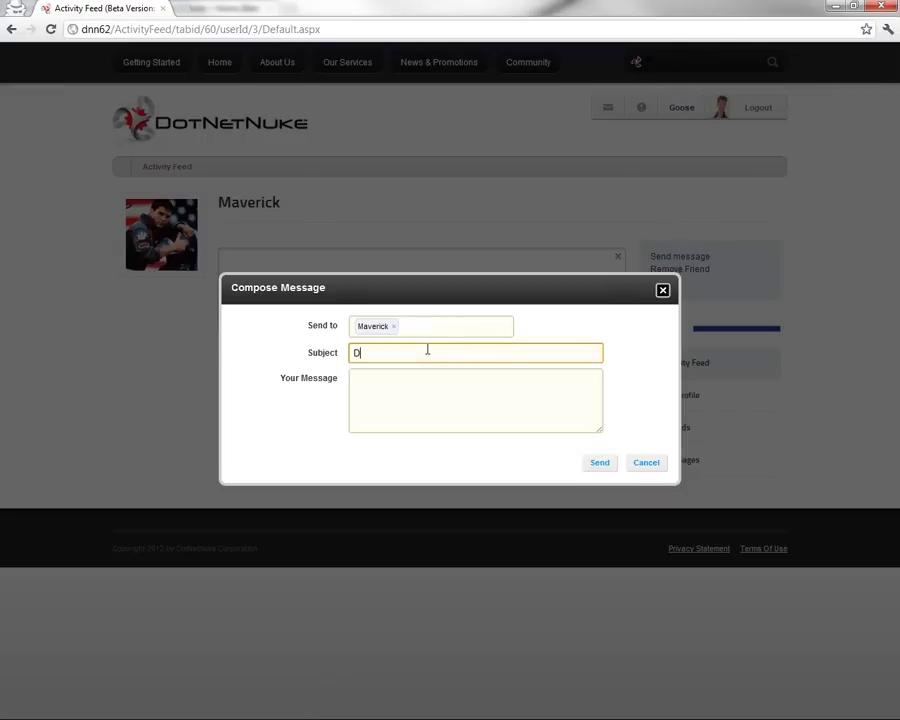
text(est message)
key(Tab)
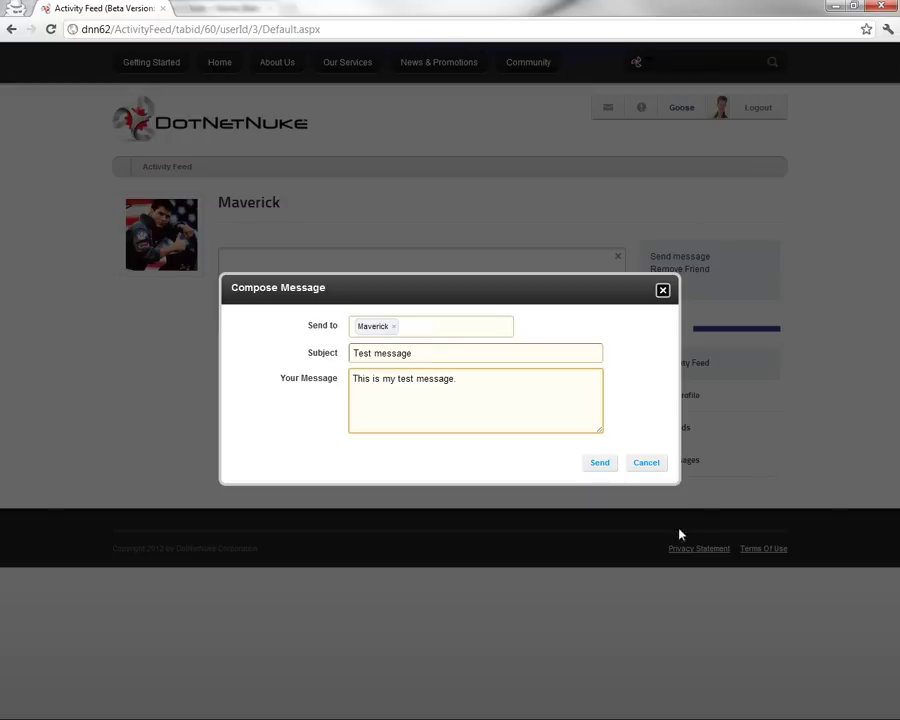
click(600, 464)
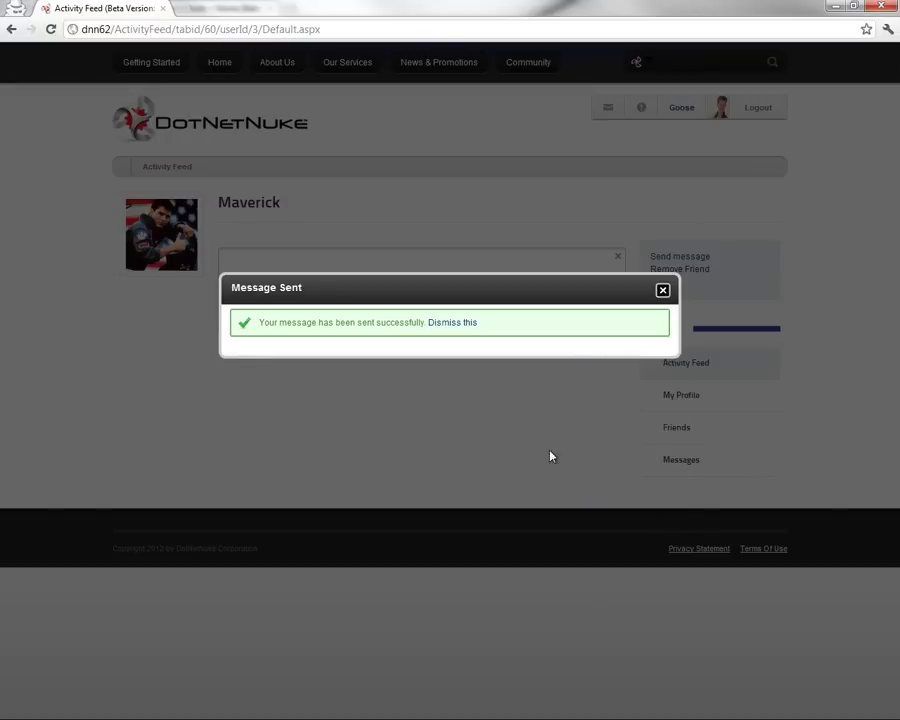
click(458, 324)
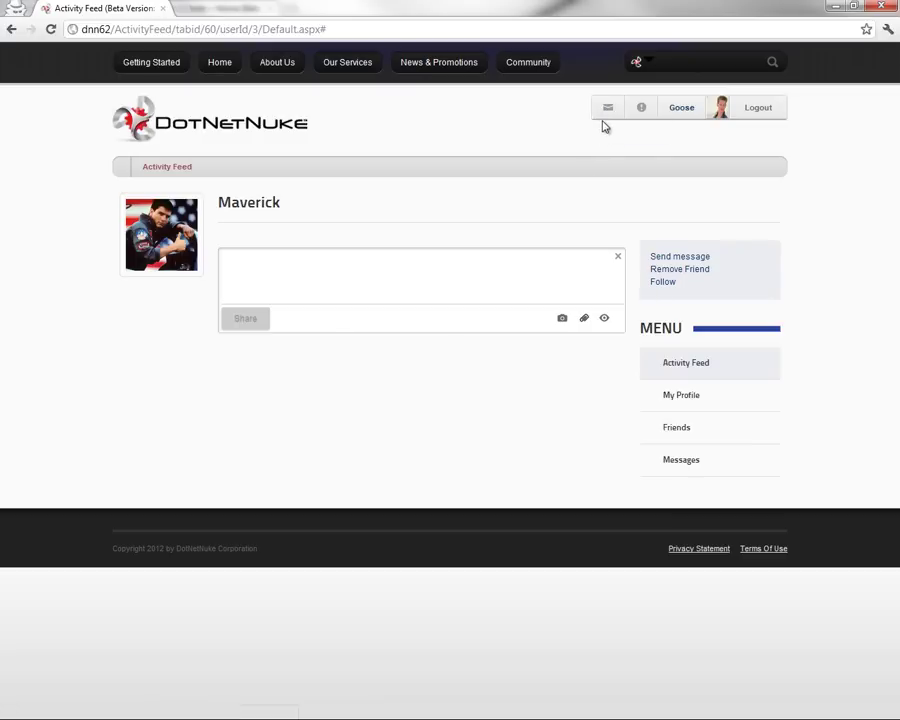
Log out and log in as the member who received the message, entering that member's username and password
click(748, 110)
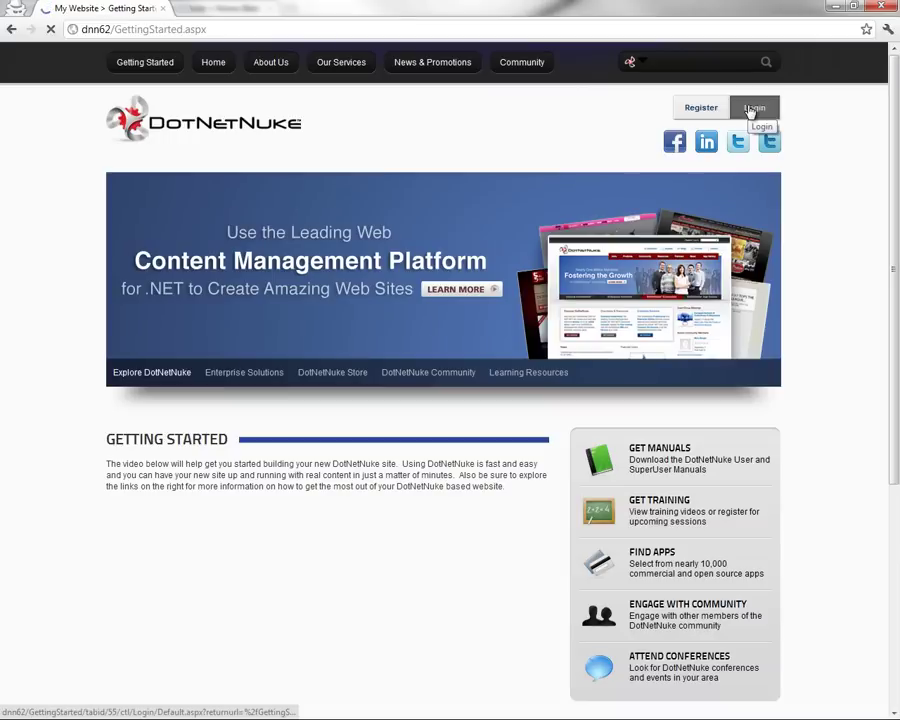
click(752, 112)
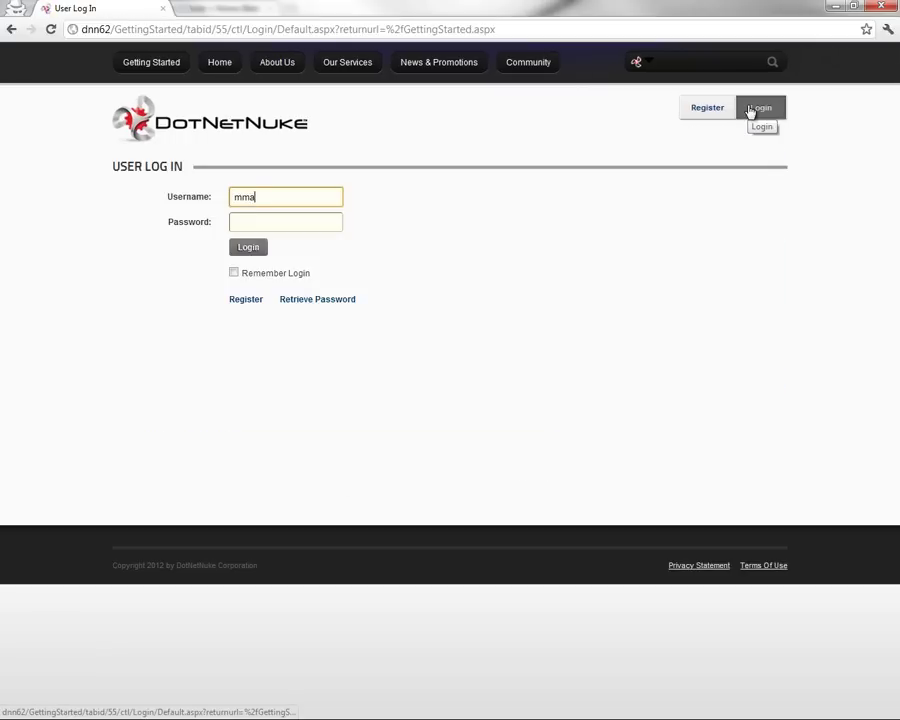
text(maverick)
key(Tab)
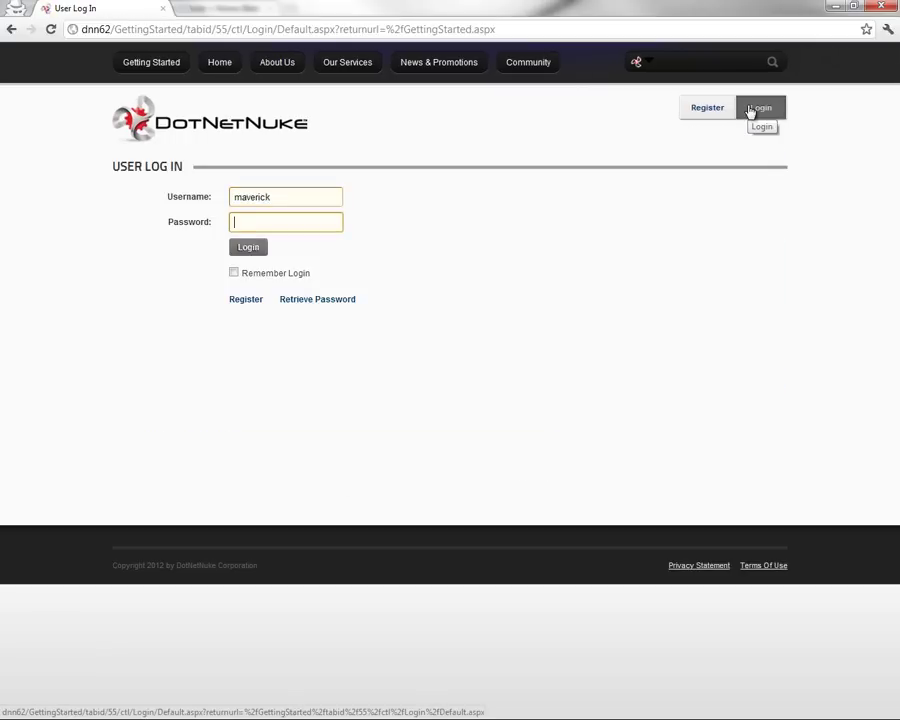
key(Return)
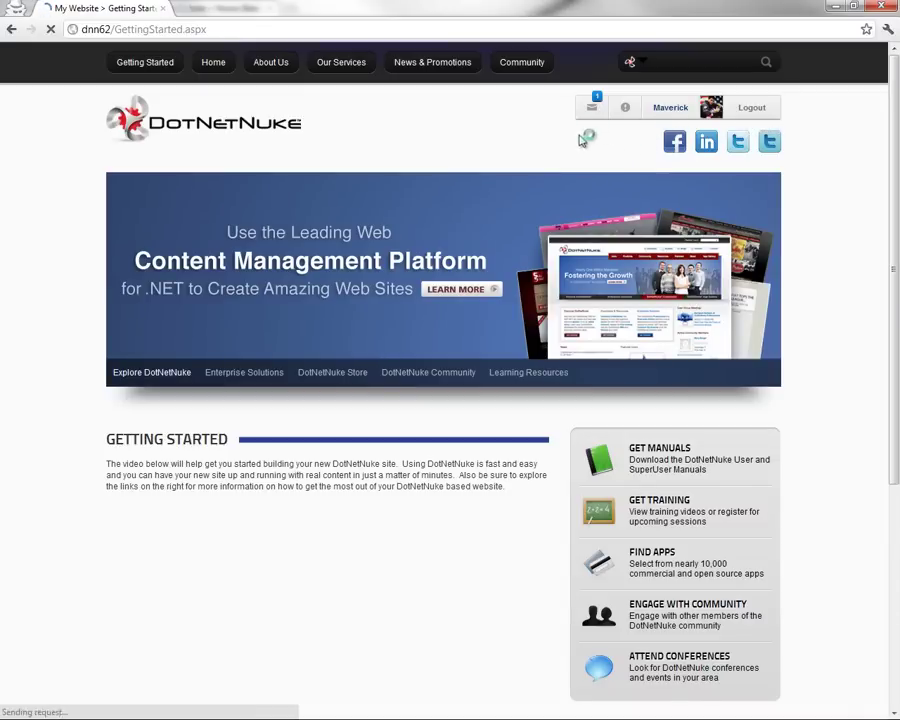
Open "Test message" in the member's inbox and answer it with "This is a reply"
click(593, 107)
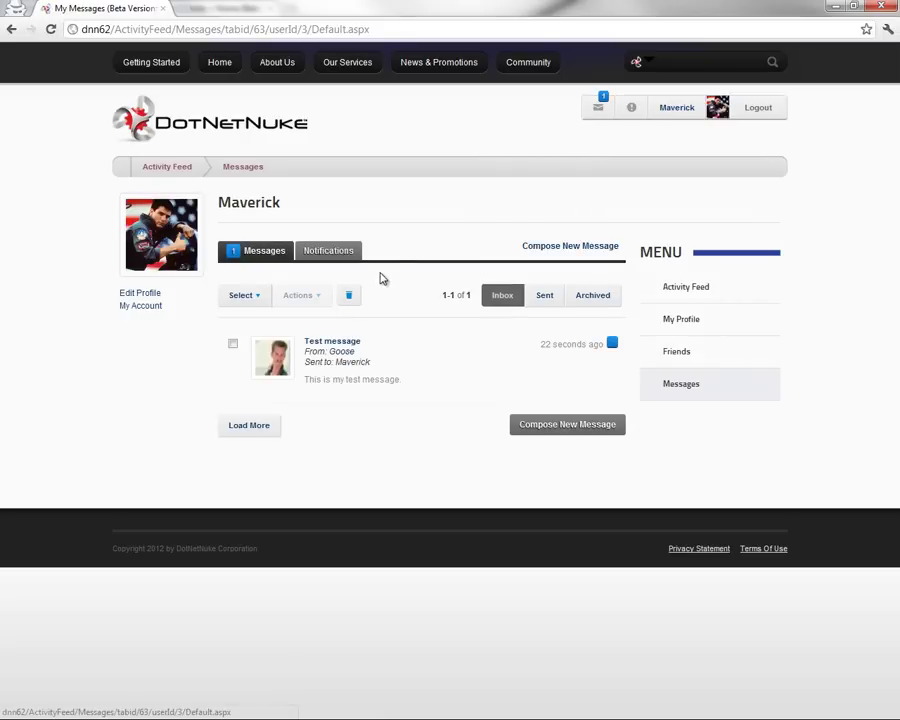
click(334, 347)
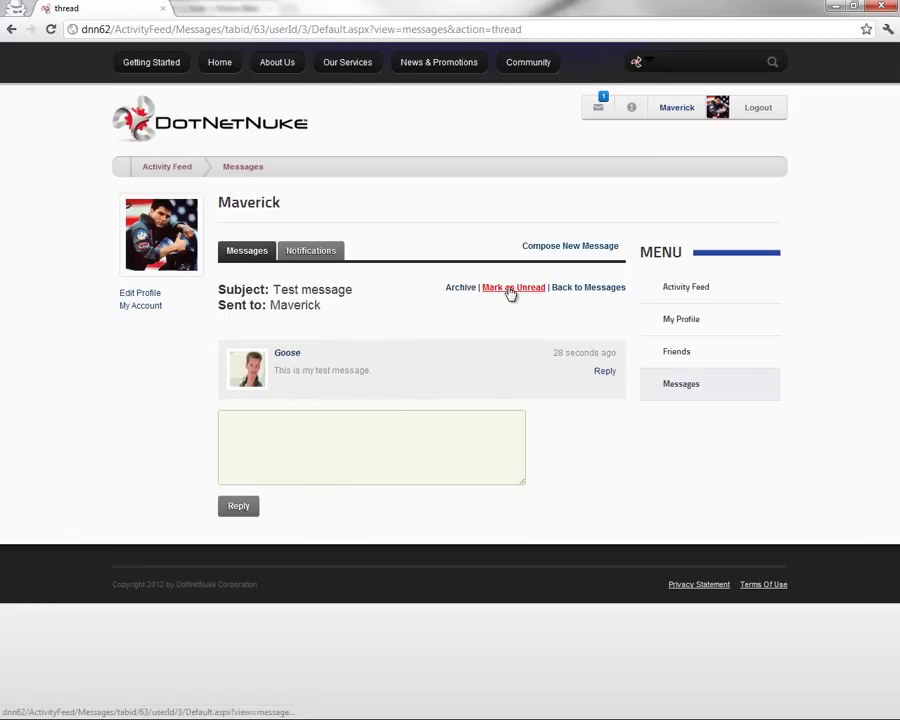
click(418, 450)
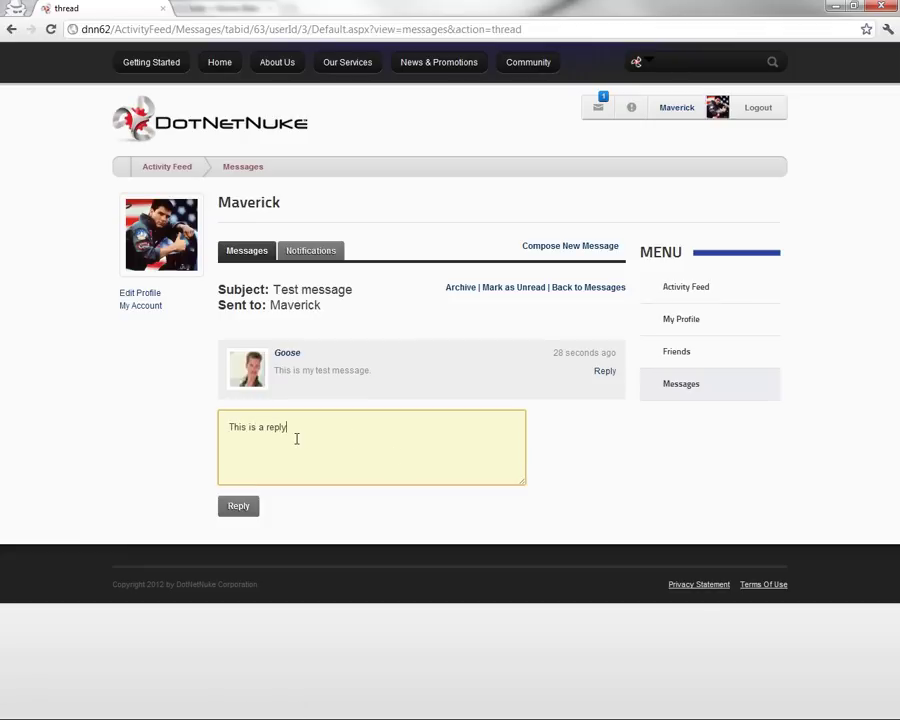
click(236, 507)
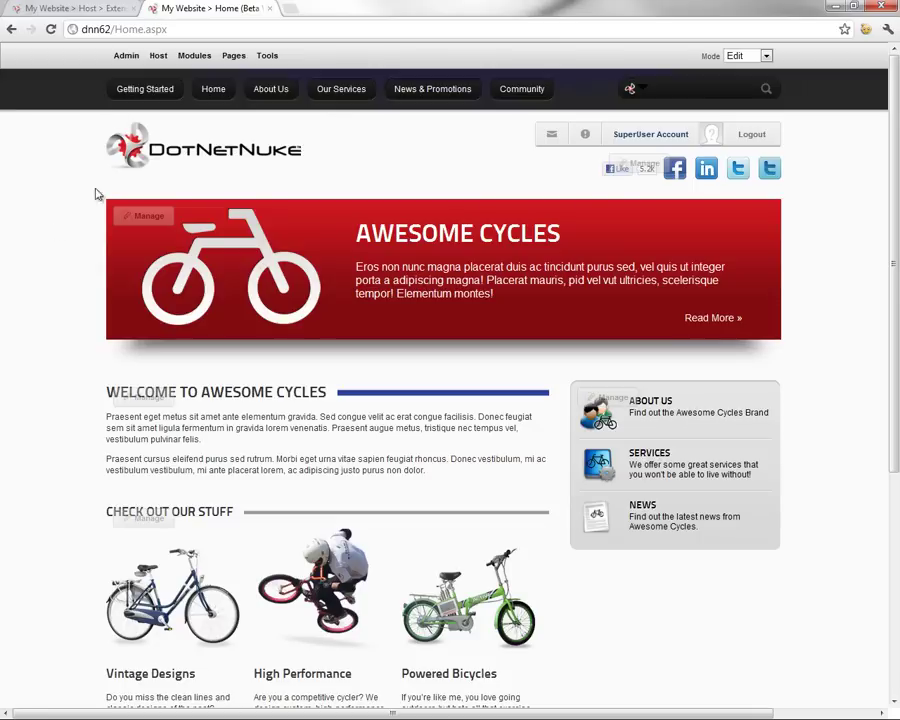
In the superuser's browser session, open the site's Extensions page and examine the installed Authentication Systems
mouse_move(138, 65)
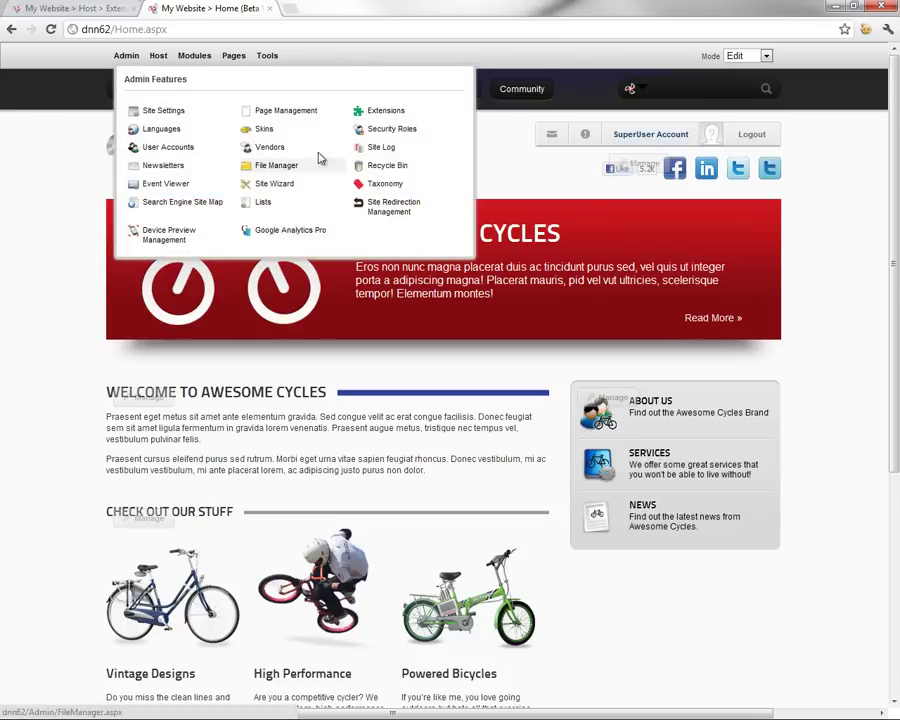
click(398, 118)
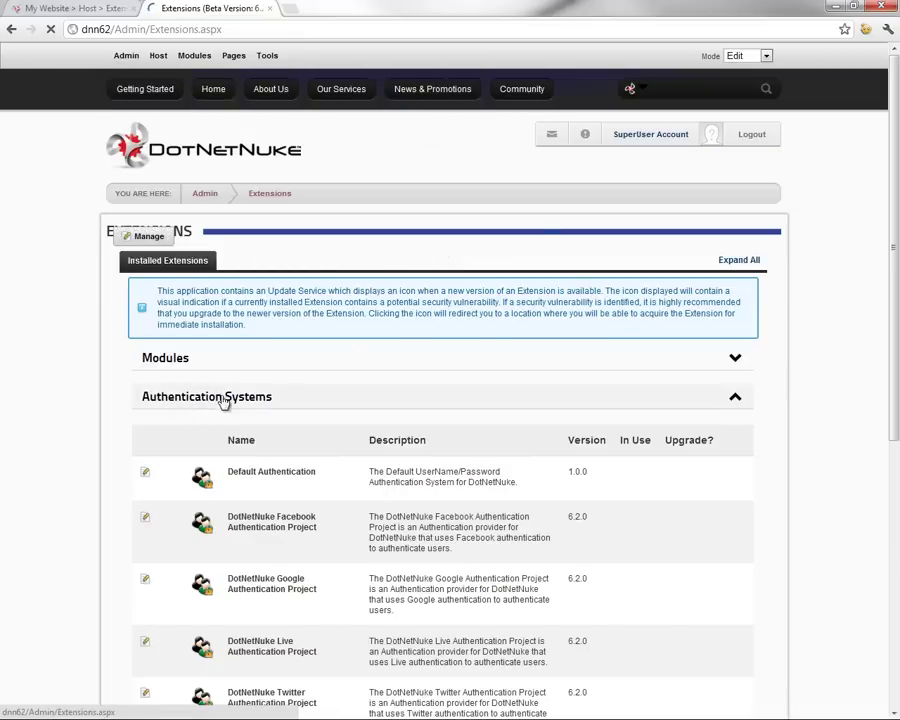
scroll(212, 410, down, 3)
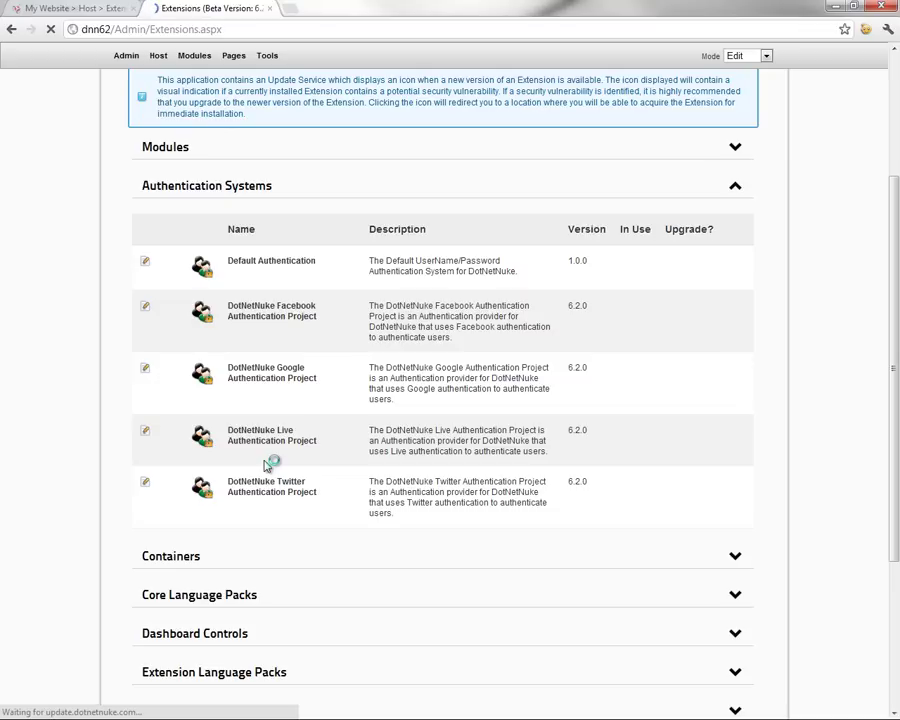
scroll(240, 430, up, 3)
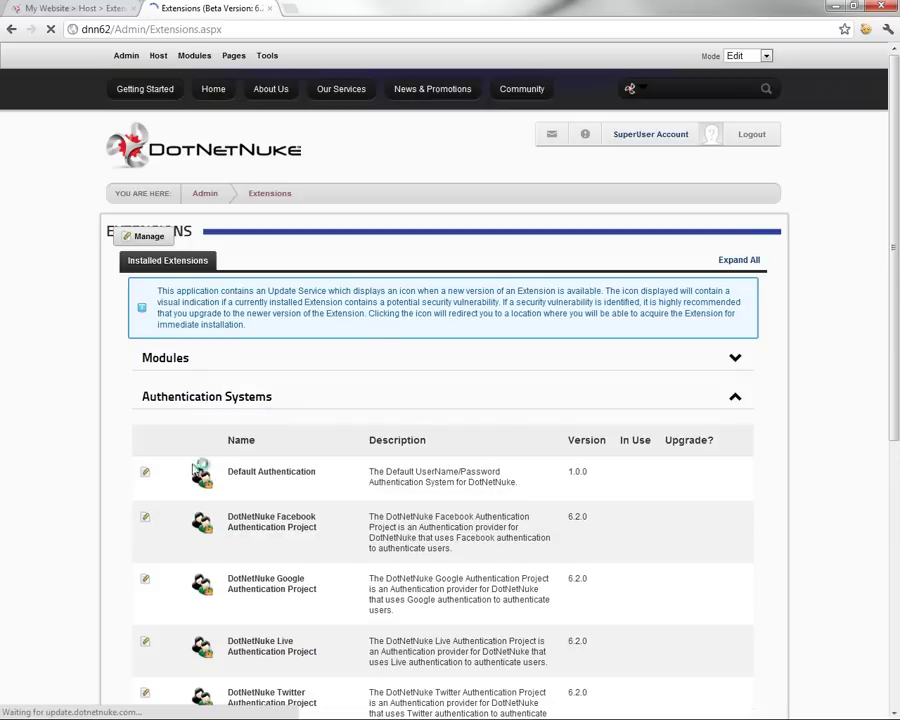
scroll(280, 421, down, 3)
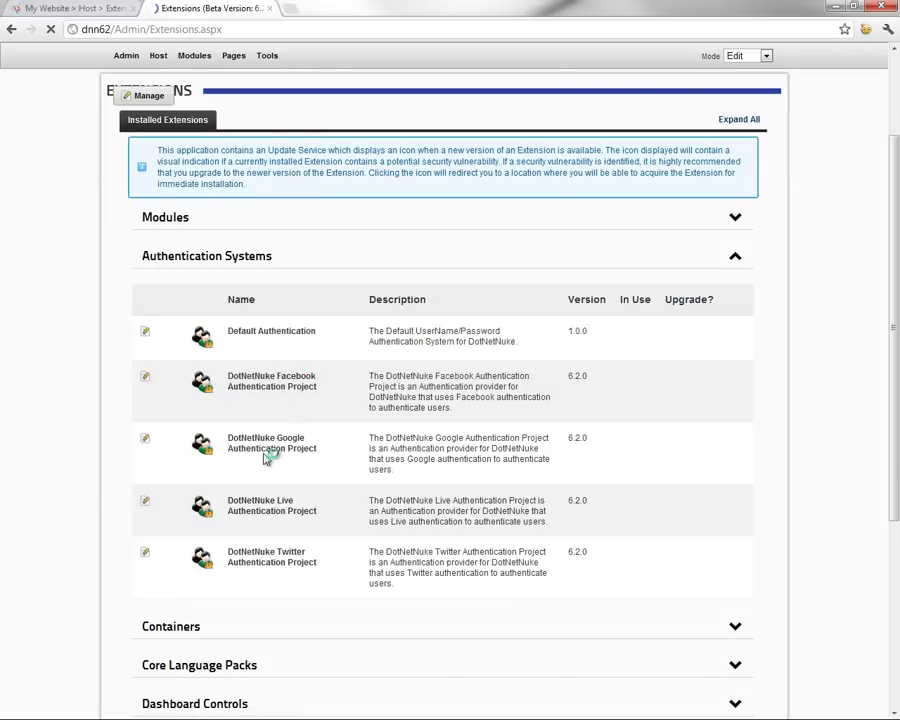
scroll(266, 455, up, 3)
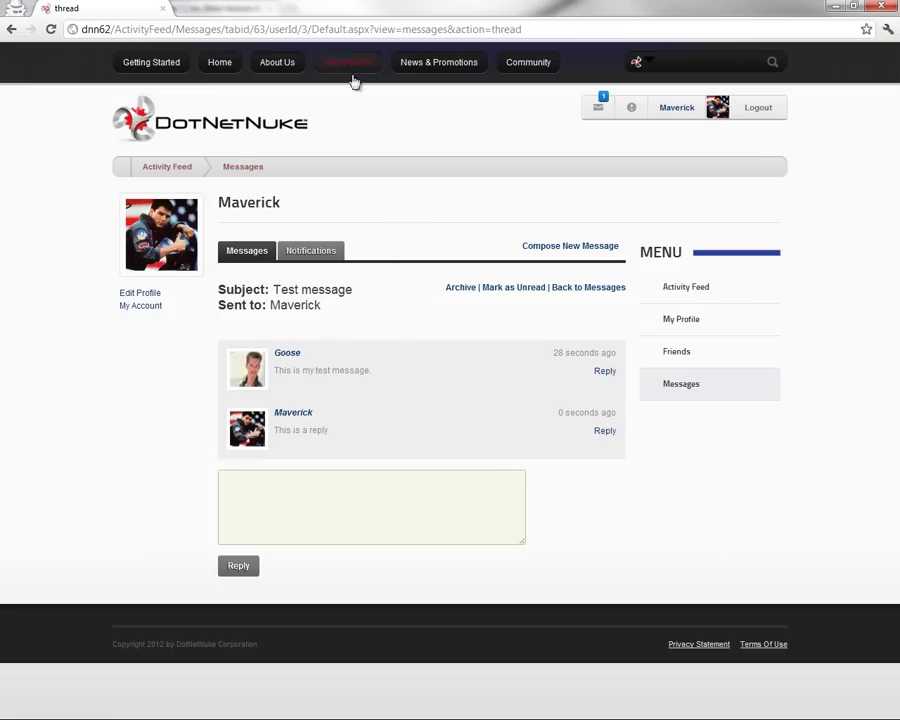
In the member's session, open the Customers community group and attach the site photo maverick.jpg to a new post
click(526, 64)
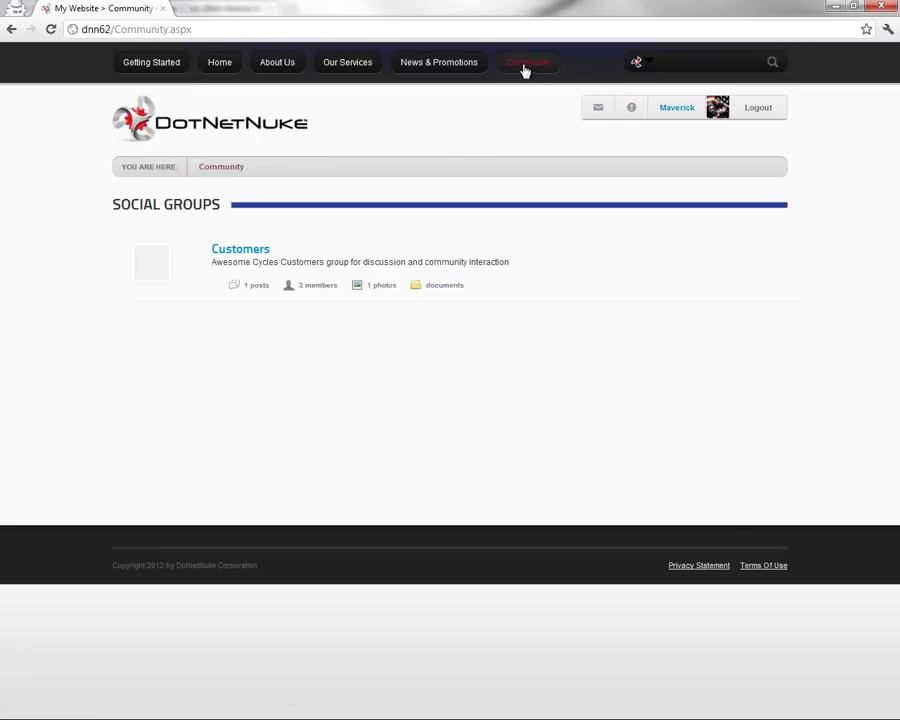
click(232, 251)
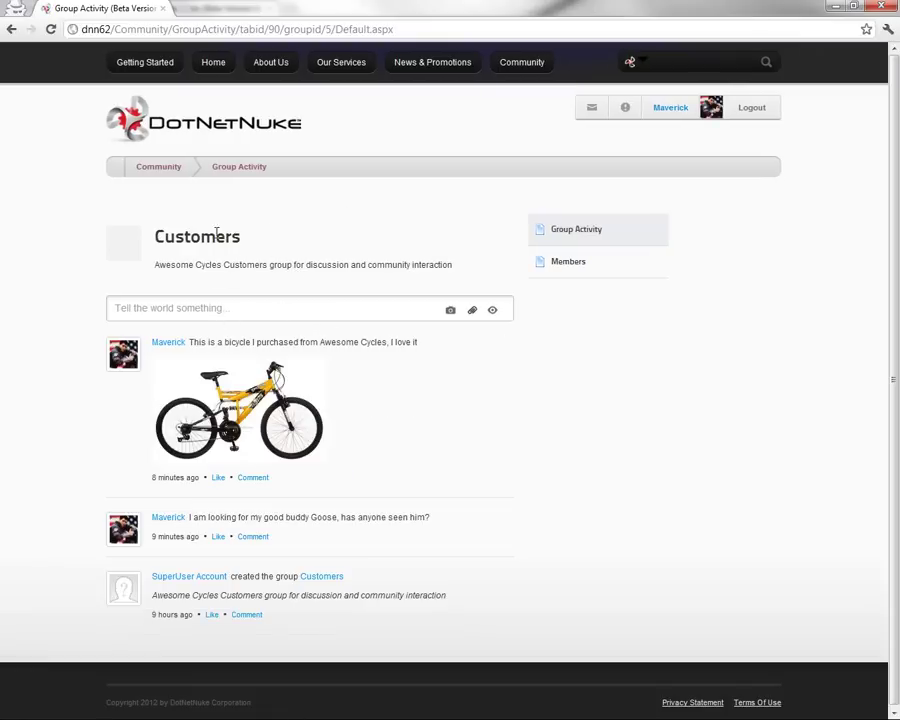
click(203, 312)
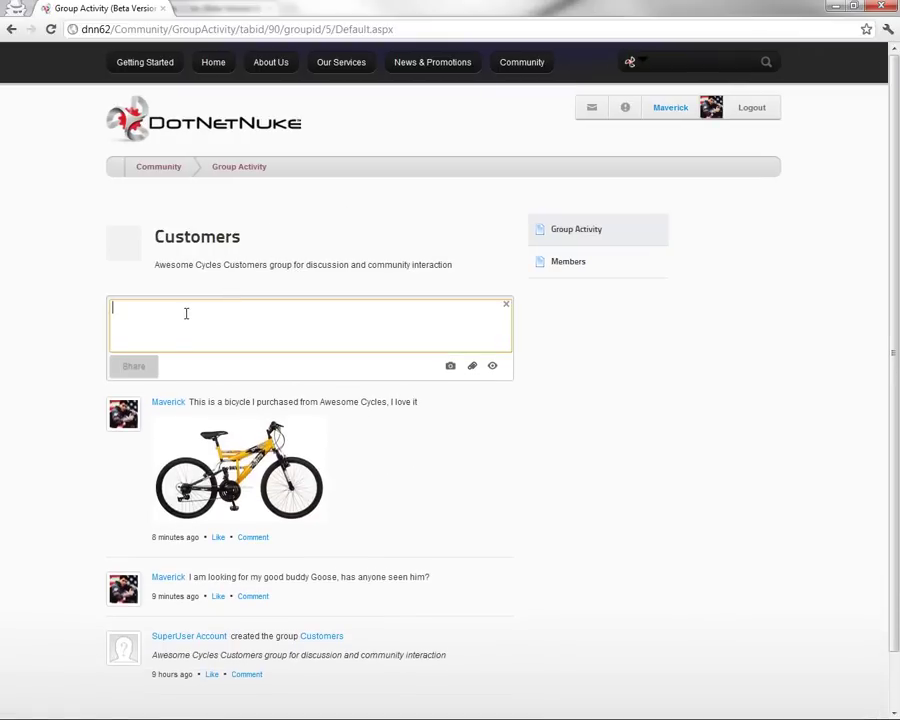
click(453, 370)
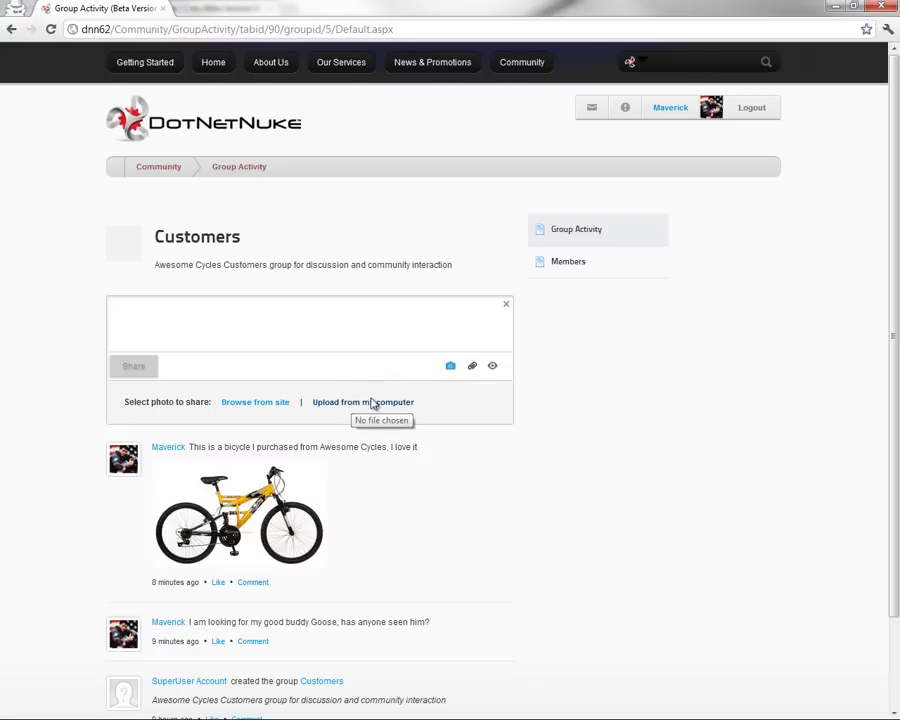
click(281, 403)
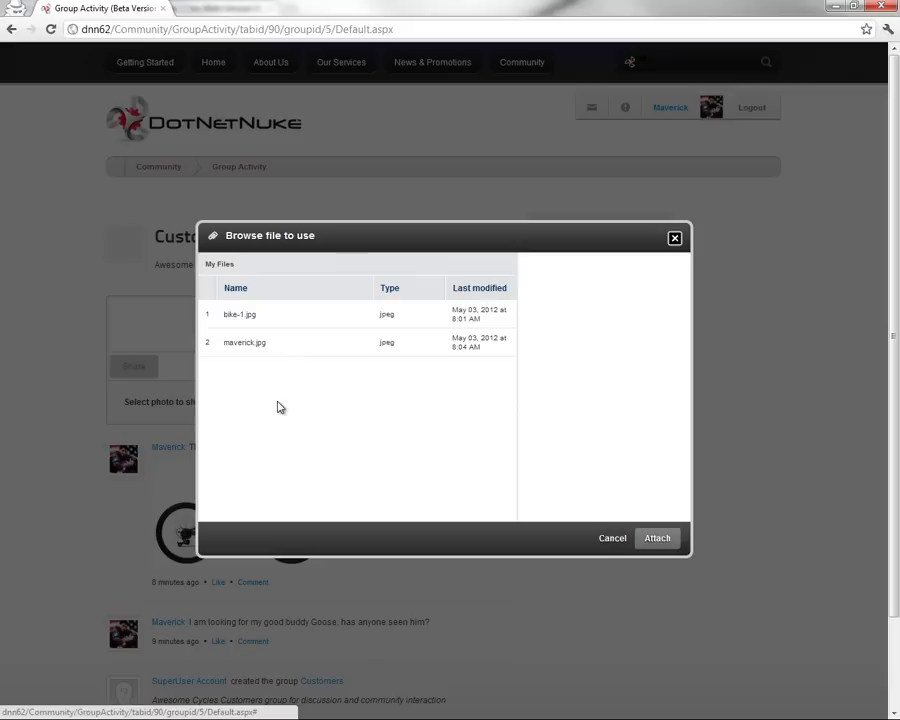
click(266, 340)
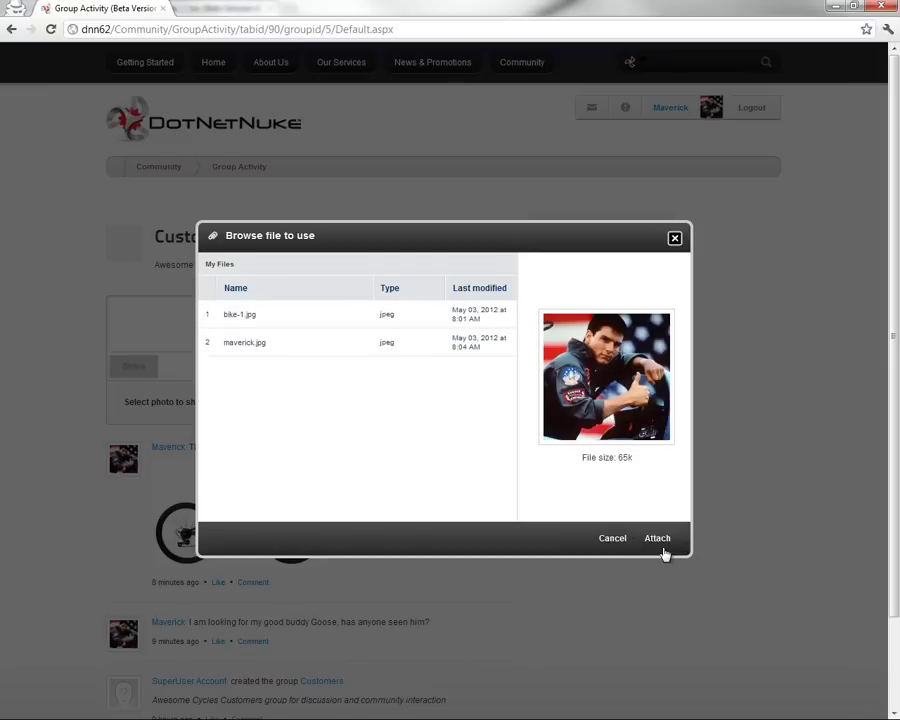
click(662, 543)
Caption the photo post "This is my profile photo" and share it with the Customers group
click(301, 340)
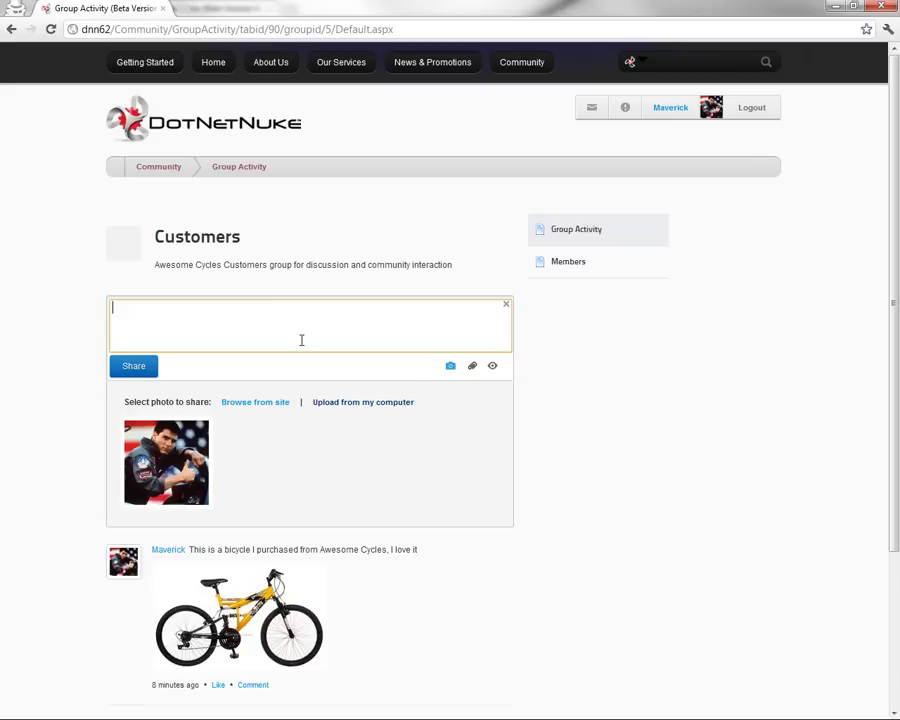
text(This is my profile photo)
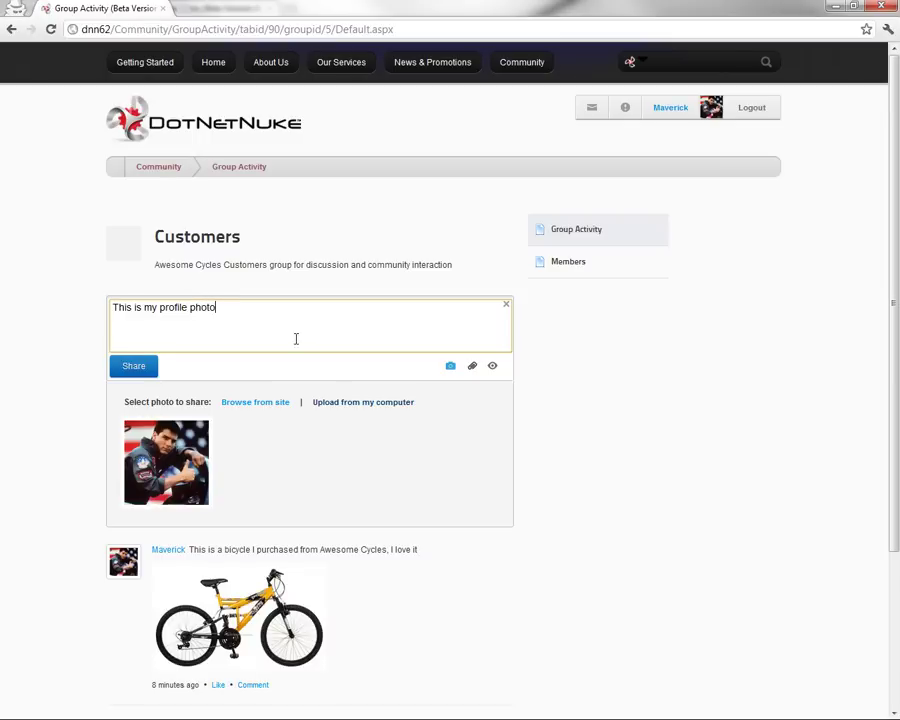
click(145, 366)
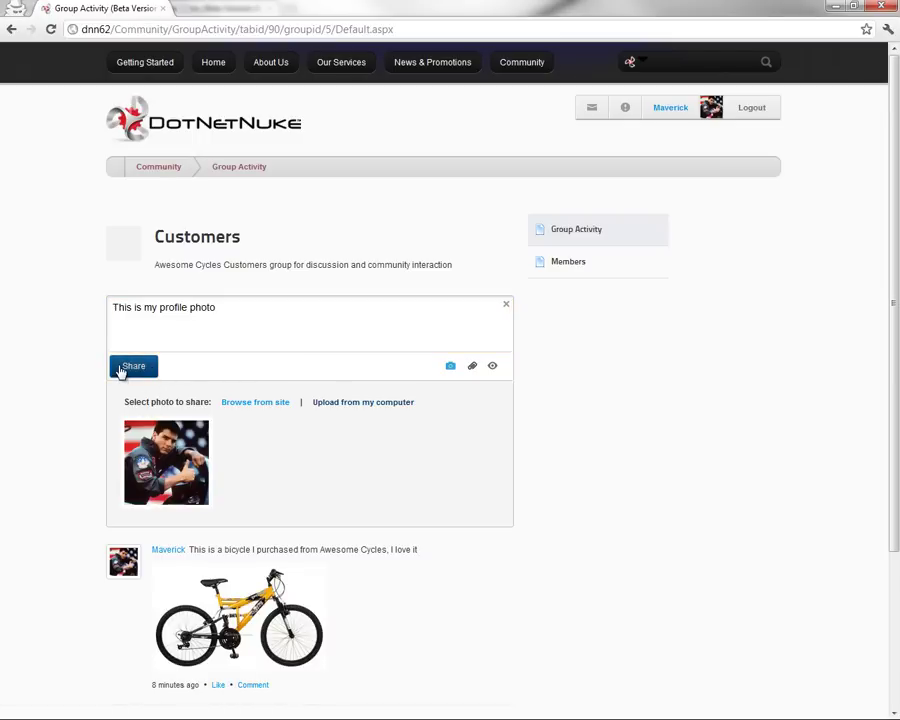
click(120, 368)
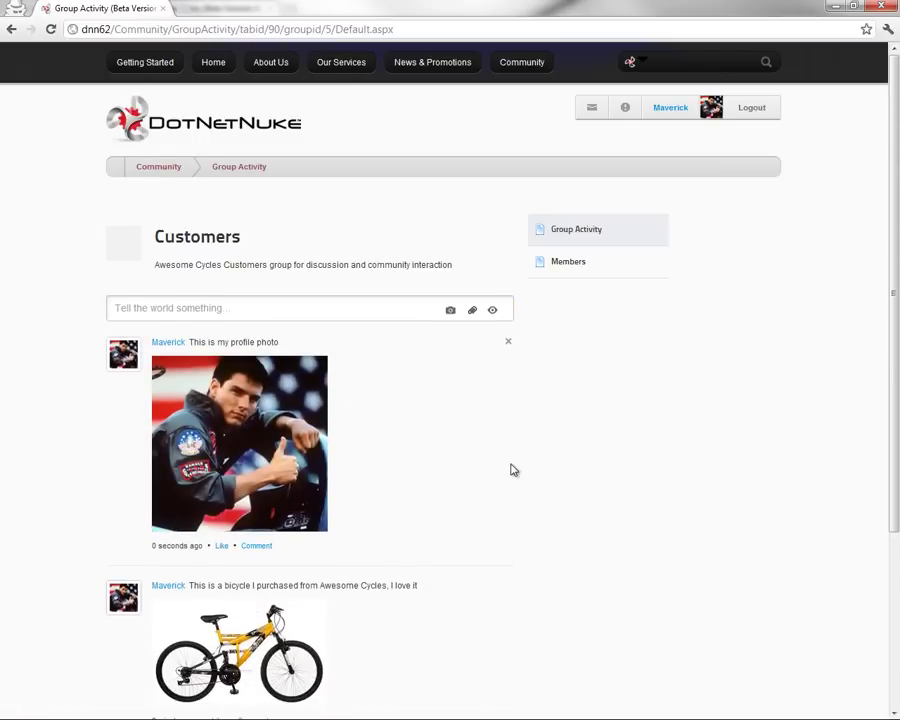
Add the comment "I love this photo" to the profile photo post in the Customers group's feed
scroll(512, 468, down, 3)
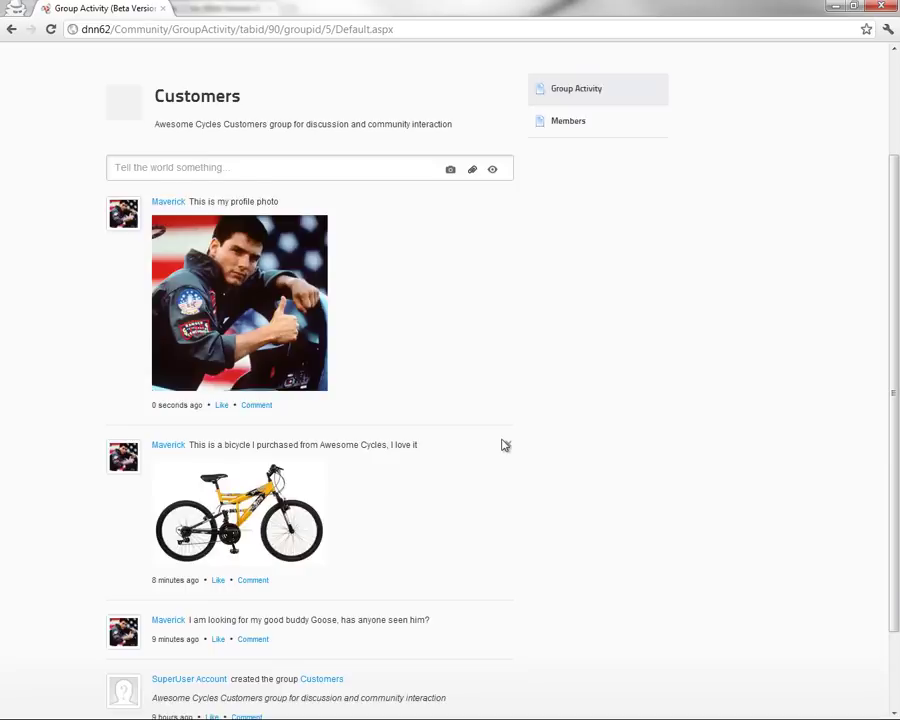
scroll(500, 442, up, 3)
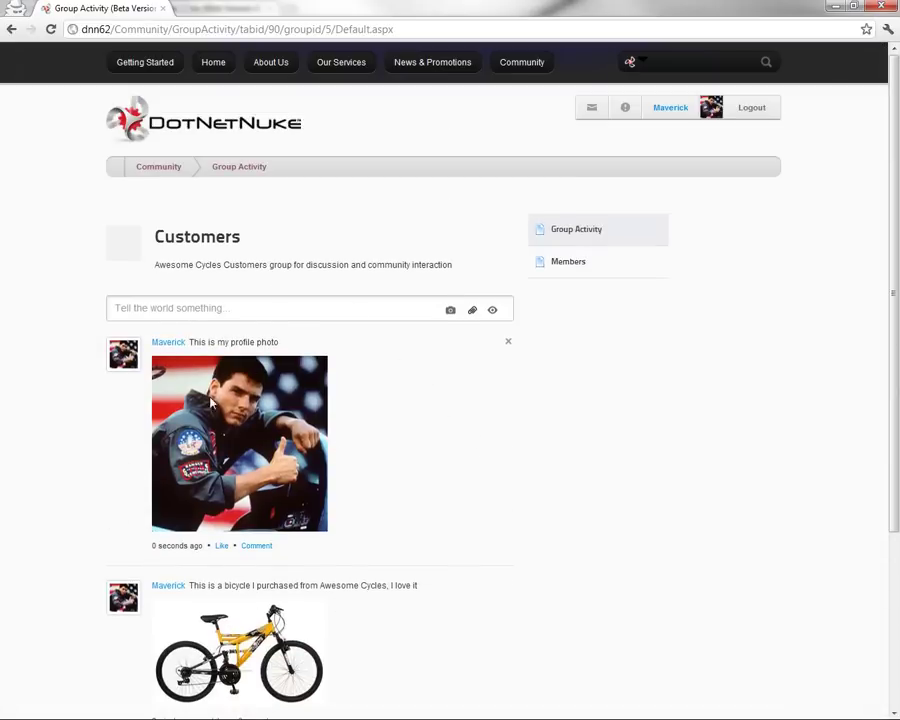
scroll(380, 440, down, 1)
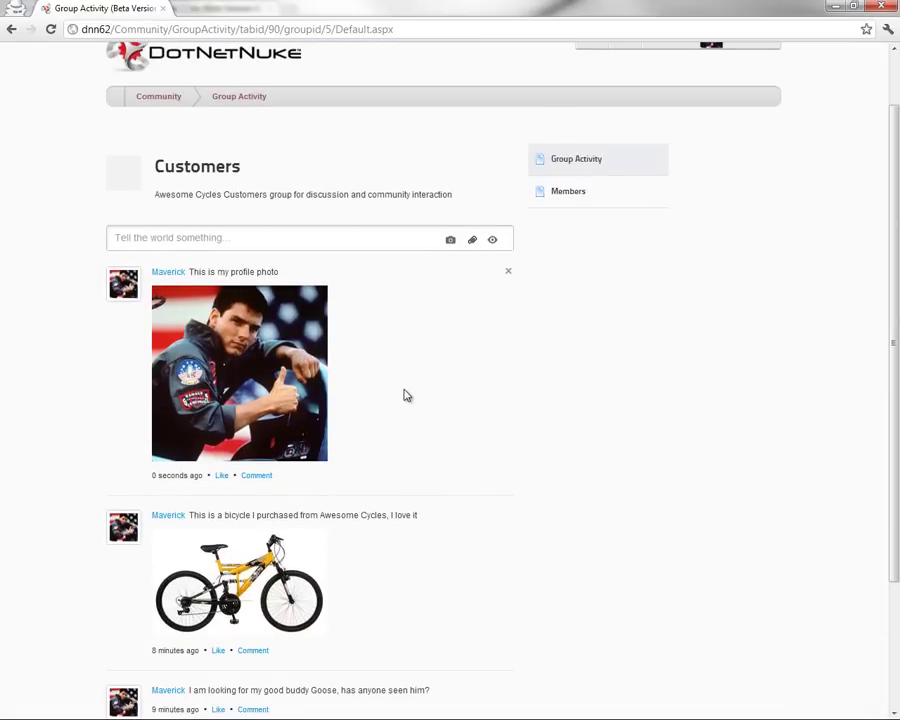
click(257, 476)
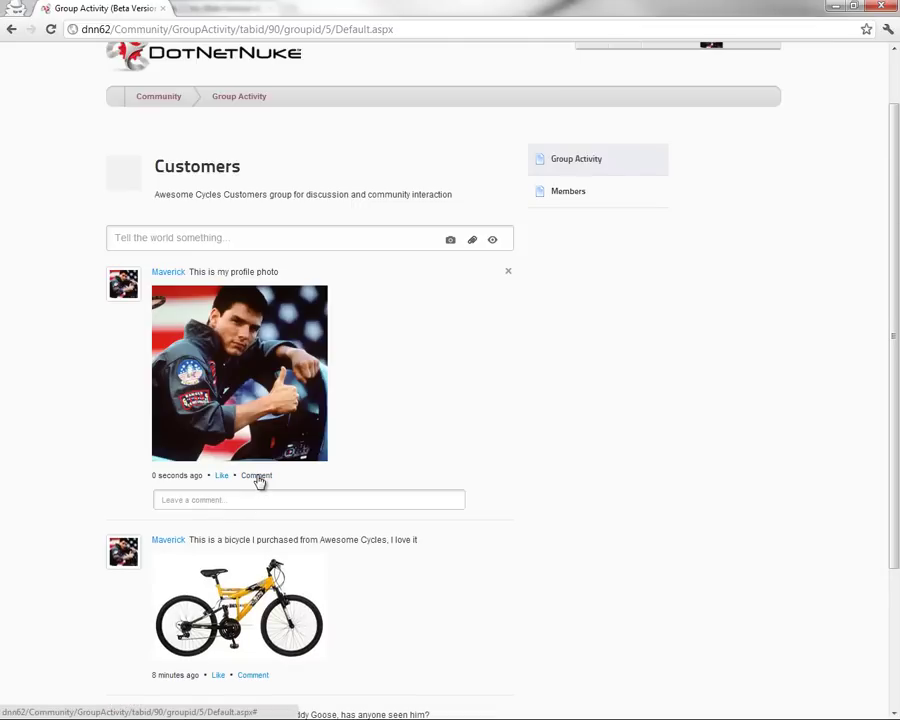
click(266, 500)
click(267, 504)
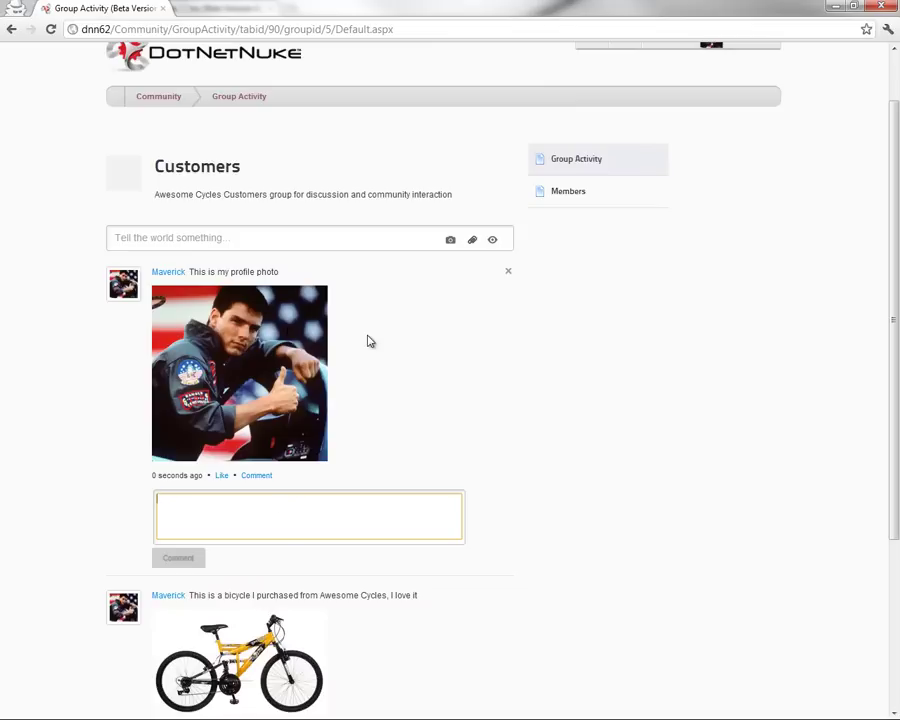
text(I love this)
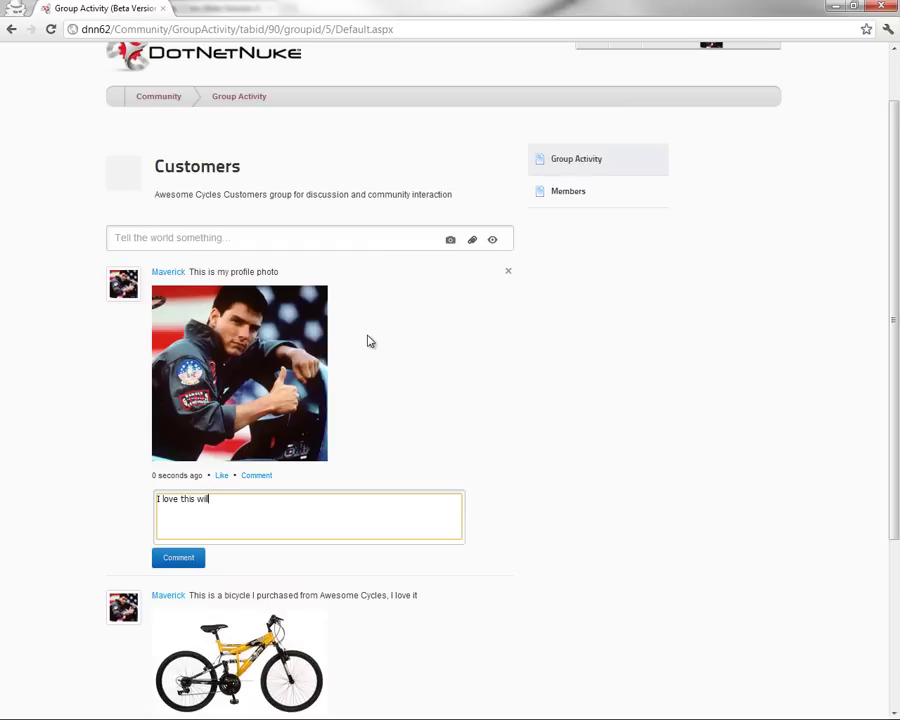
text( w)
key(BackSpace)
text(photo)
click(180, 558)
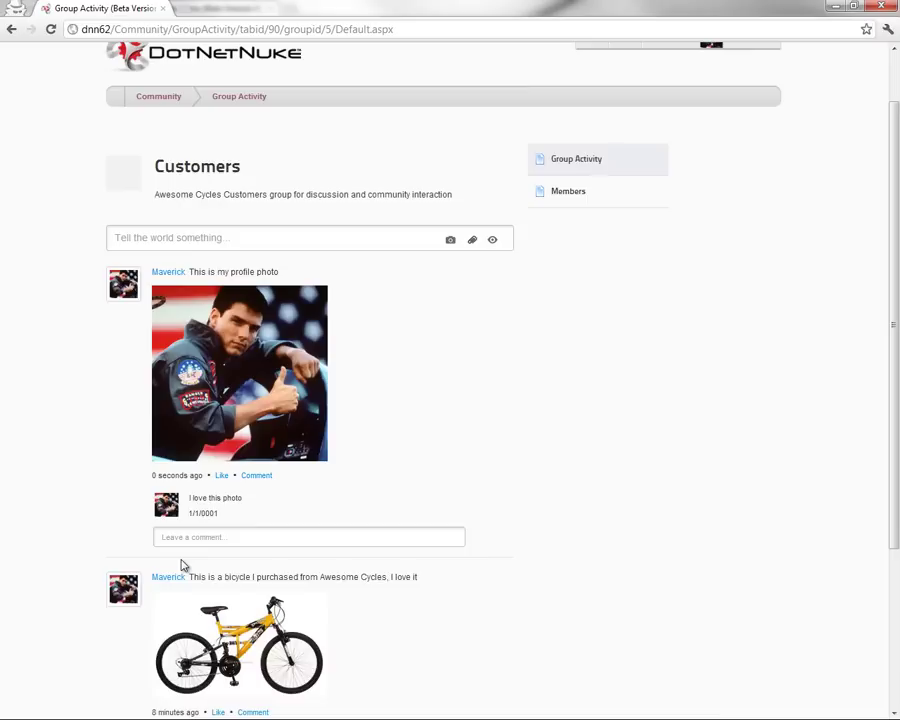
Return to the Community page's social groups list to check the Customers group's photo count
scroll(459, 432, up, 1)
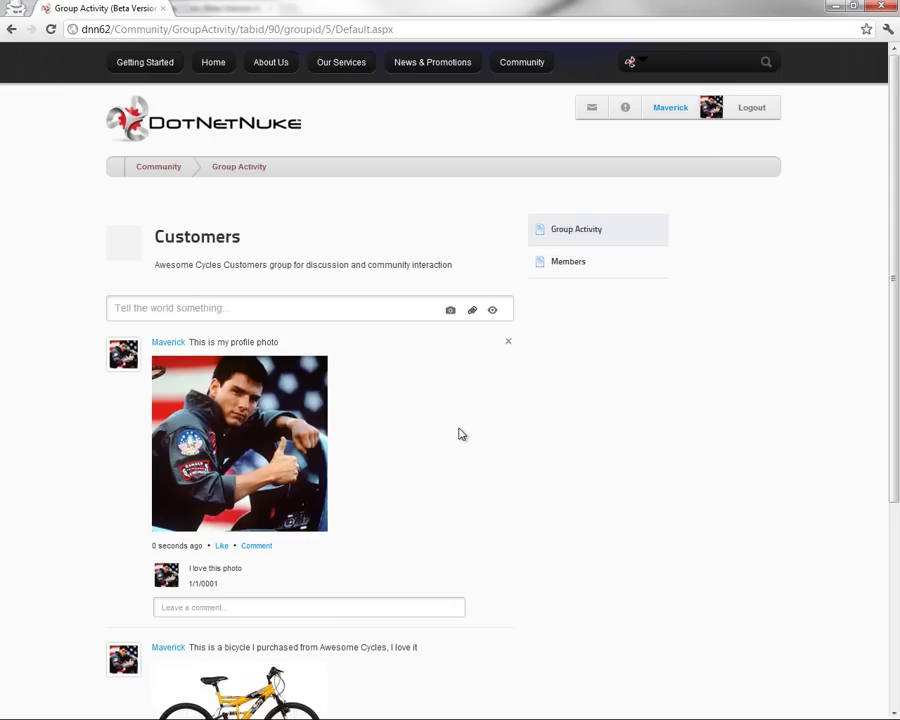
click(505, 72)
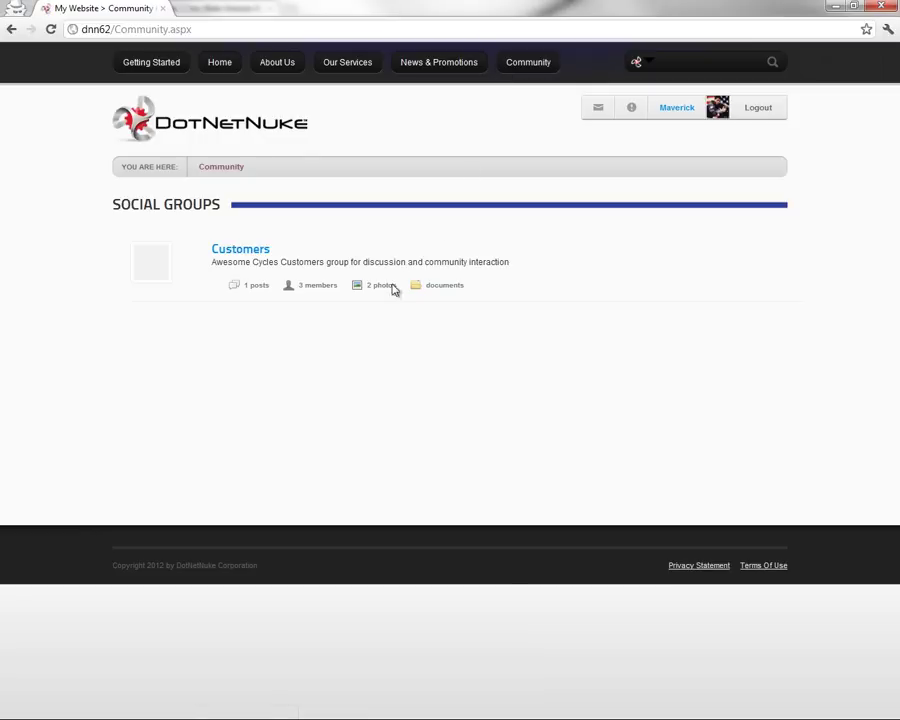